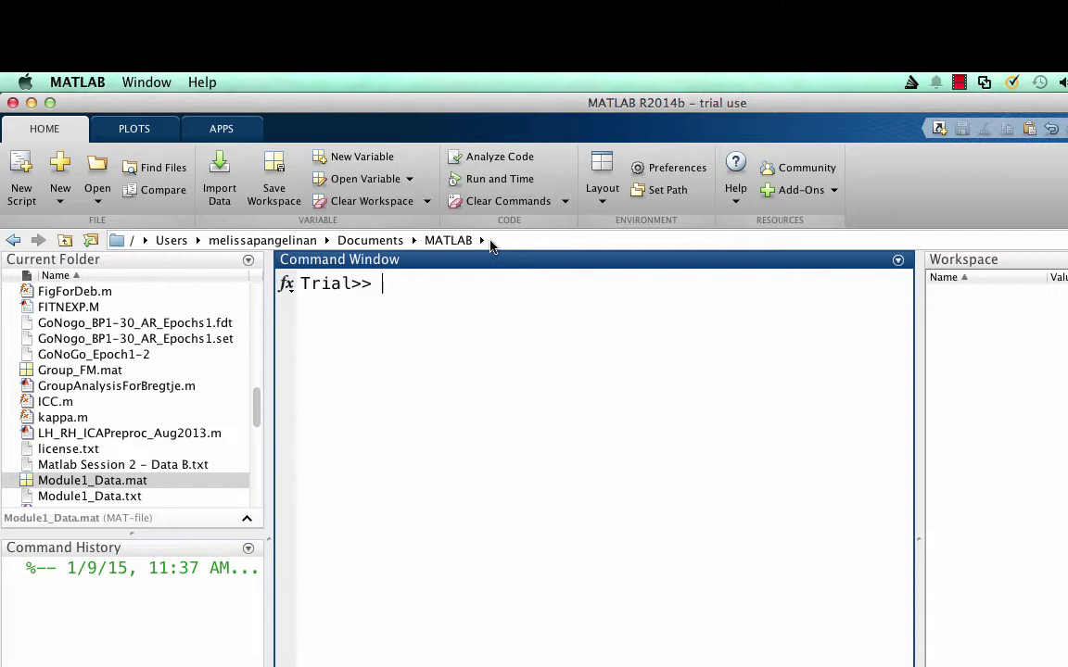
Set the current folder to the pasted RotmanWorkshop2015 path and show the full folder path.
left_click(490, 242)
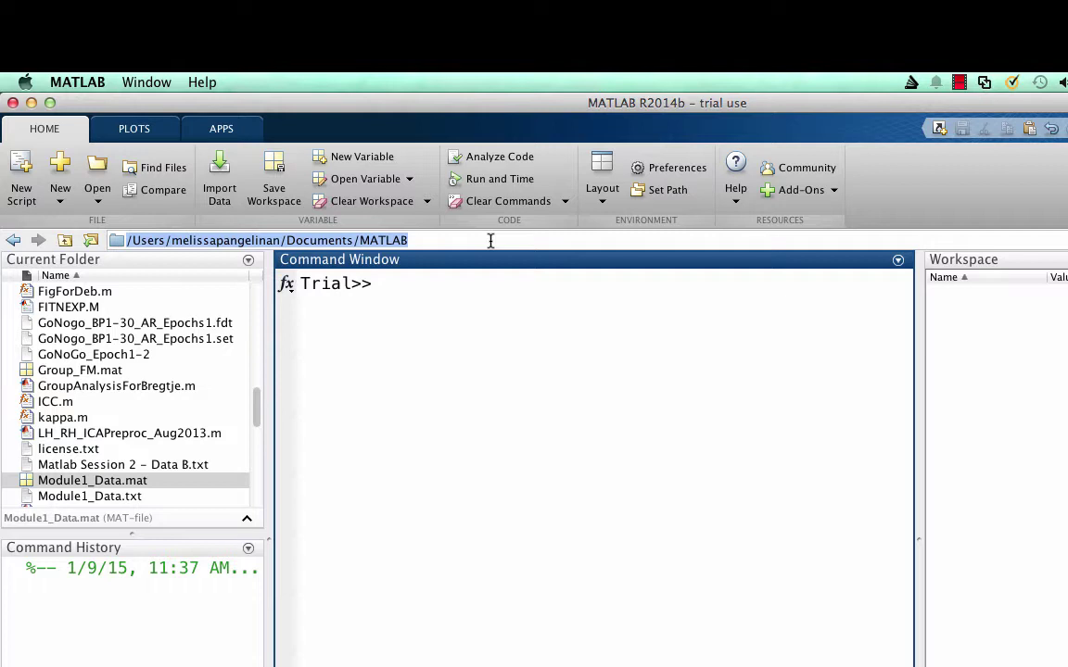
type("/Users/melissapangelinan/Documents/Coursework and Certifications/MATLAB & Signal Processing/RotmanWorkshop2015")
key("Return")
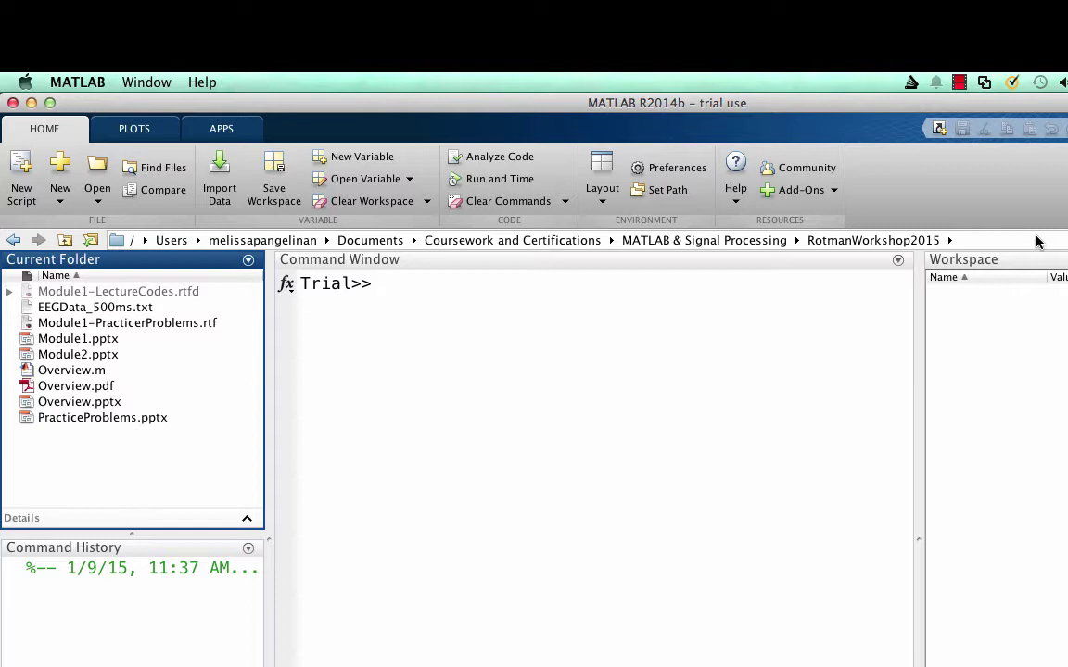
left_click(1036, 241)
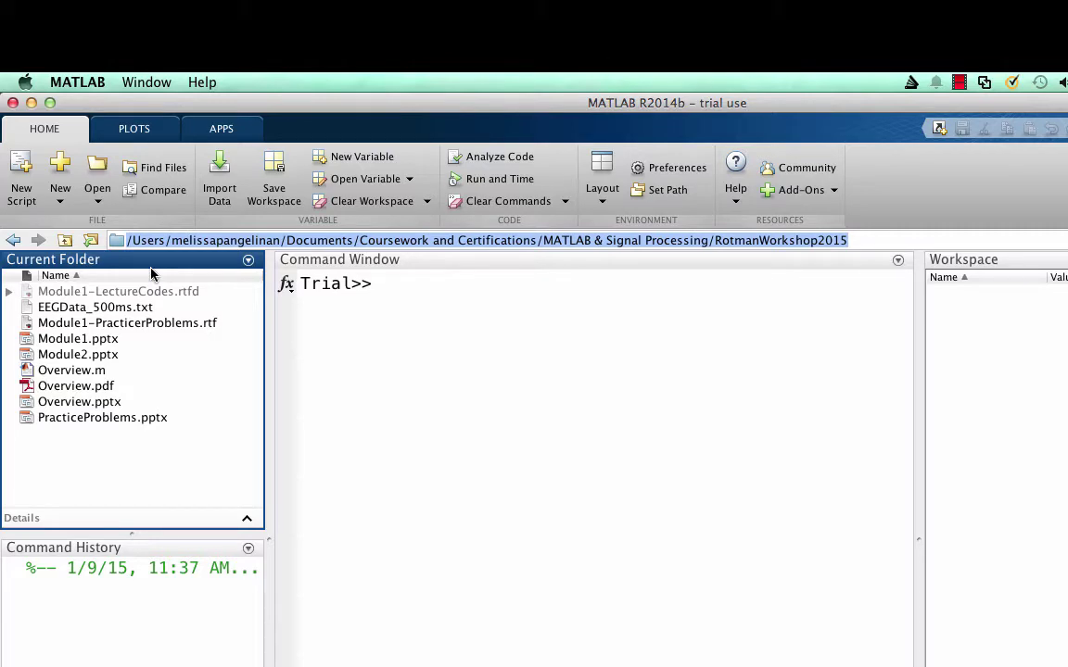
left_click(353, 325)
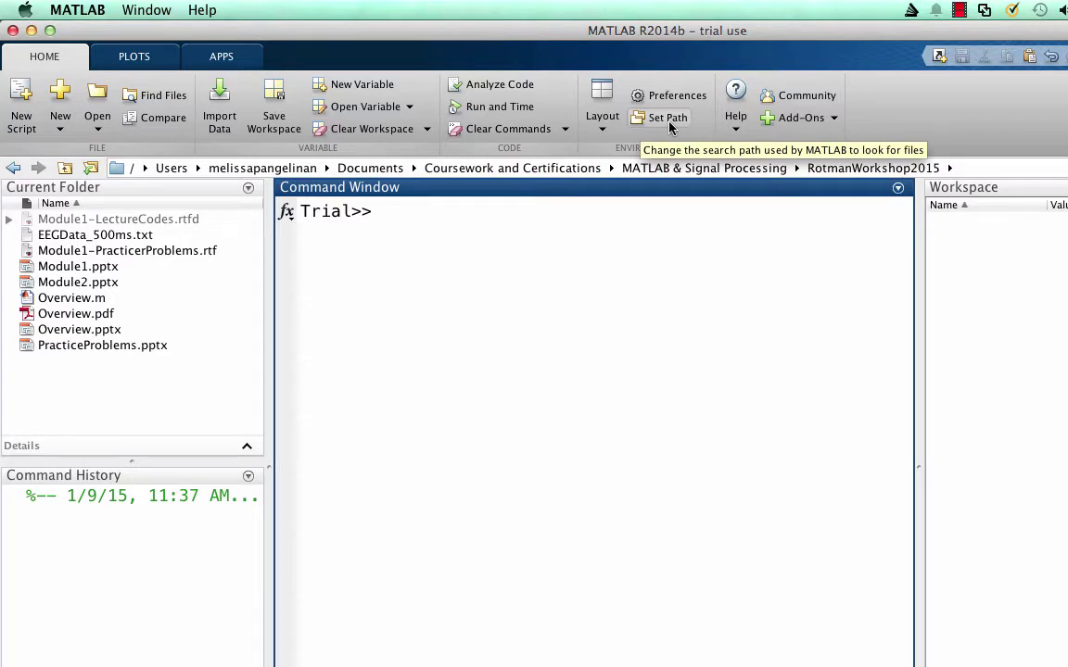
left_click(134, 57)
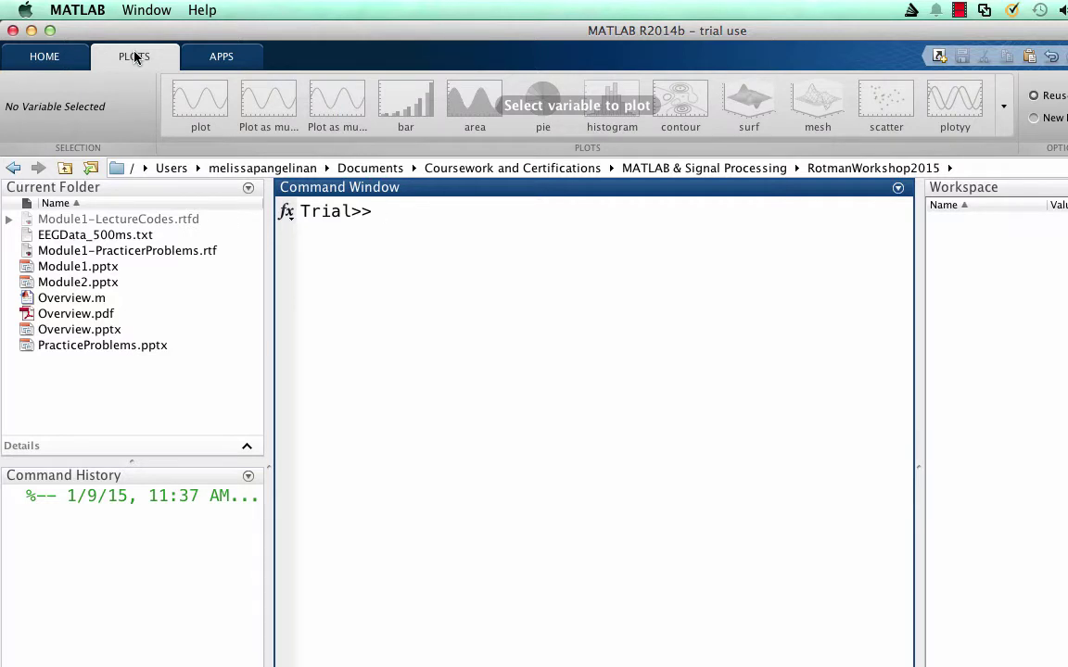
left_click(223, 58)
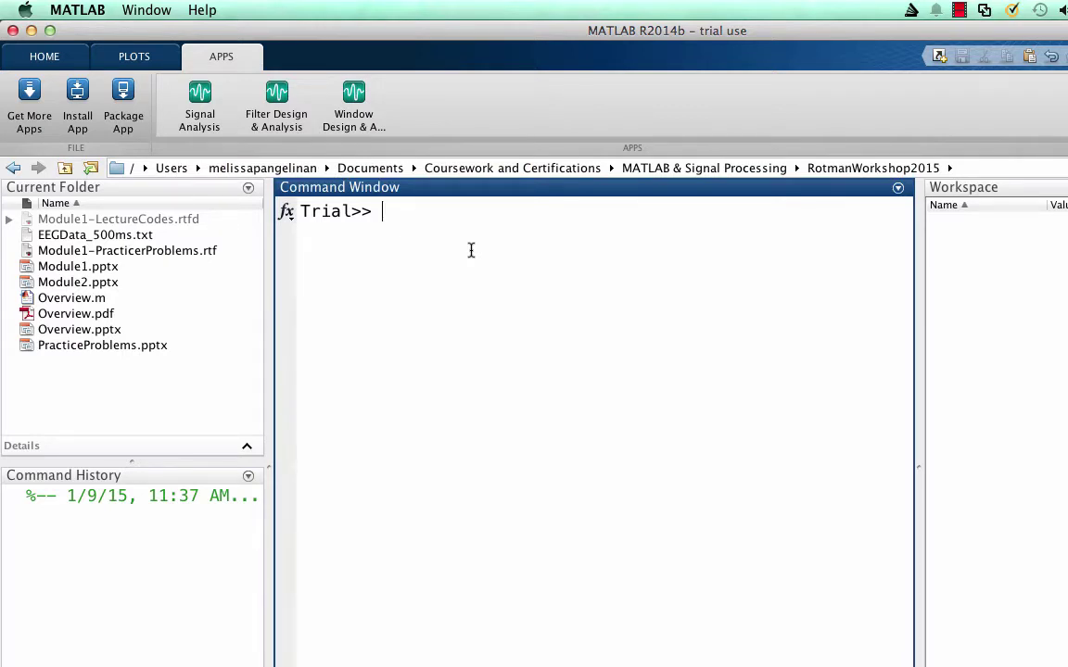
left_click(76, 58)
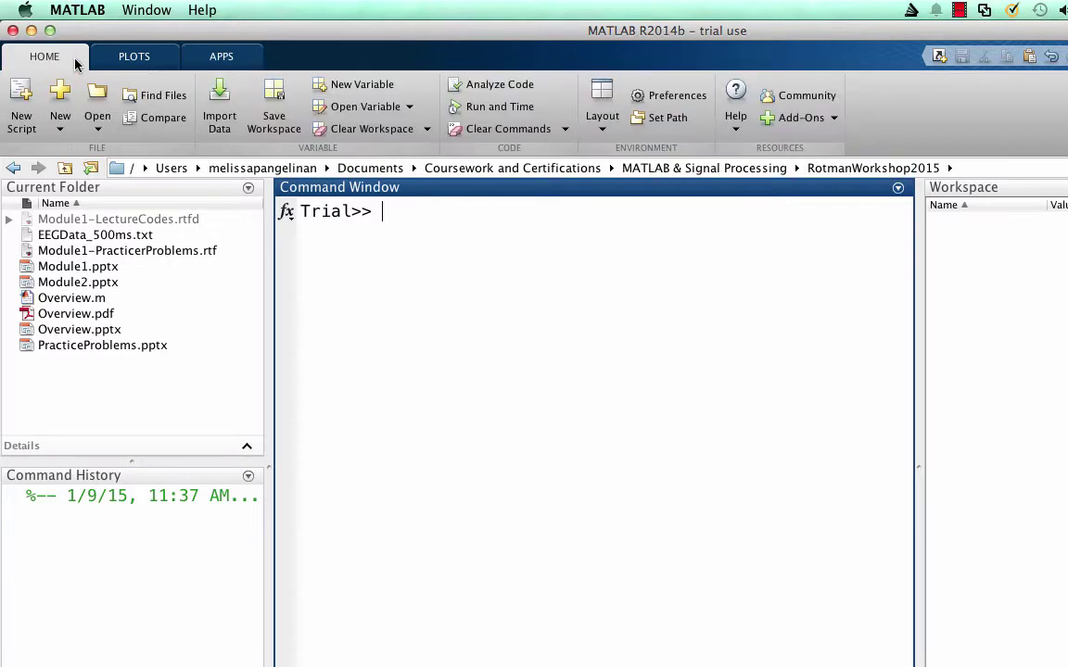
Add eeglab13_4_3b with all its subfolders to the search path and save it.
left_click(641, 121)
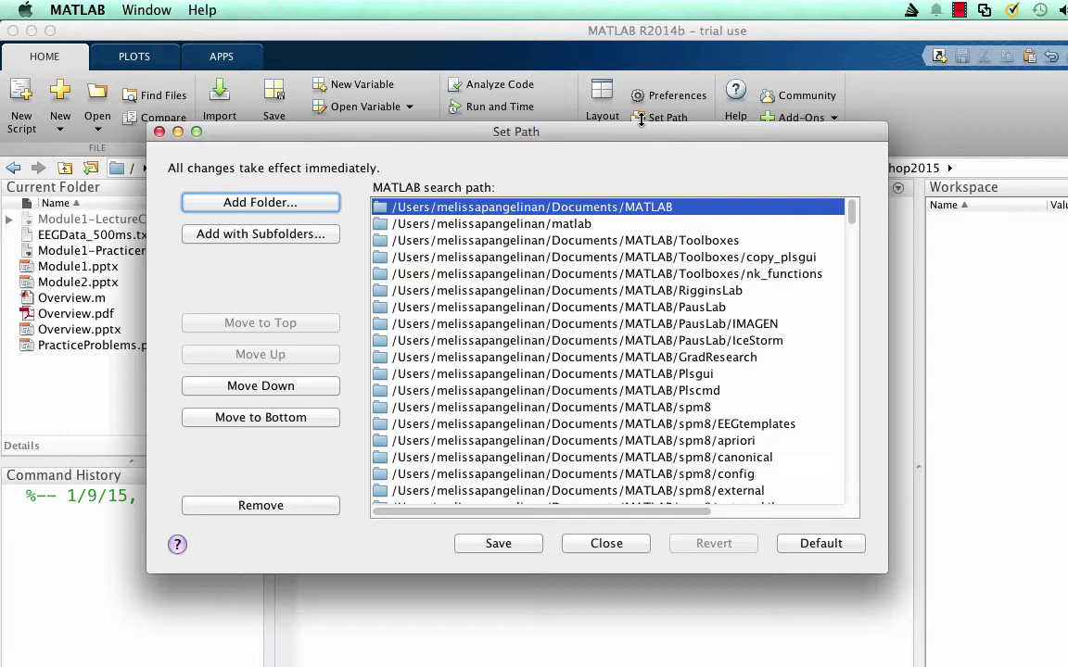
left_click(237, 238)
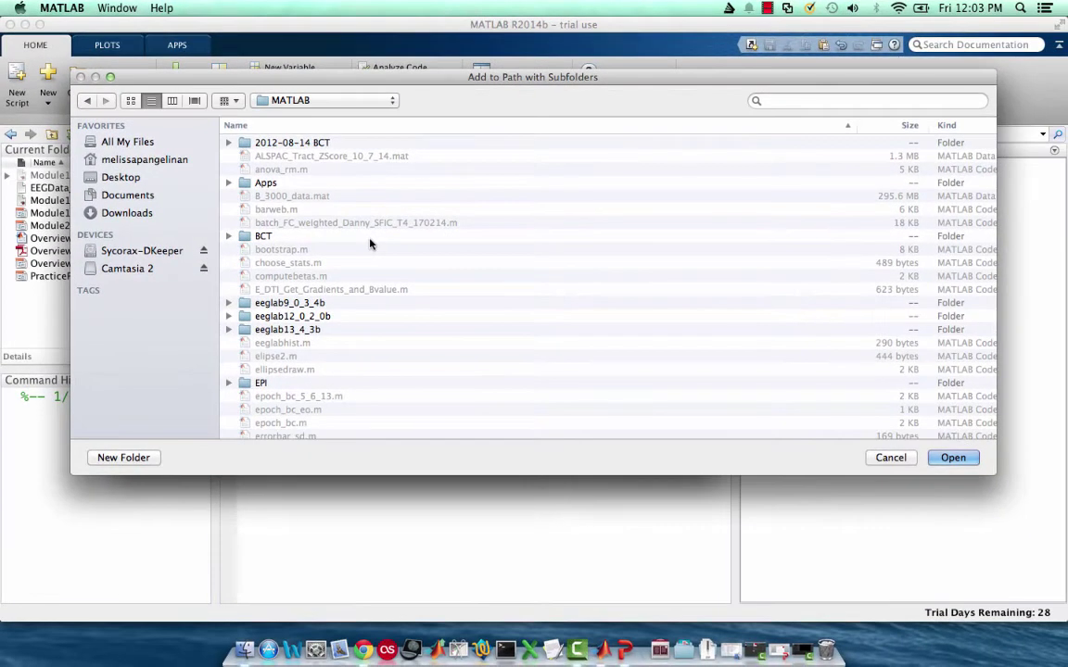
left_click(288, 330)
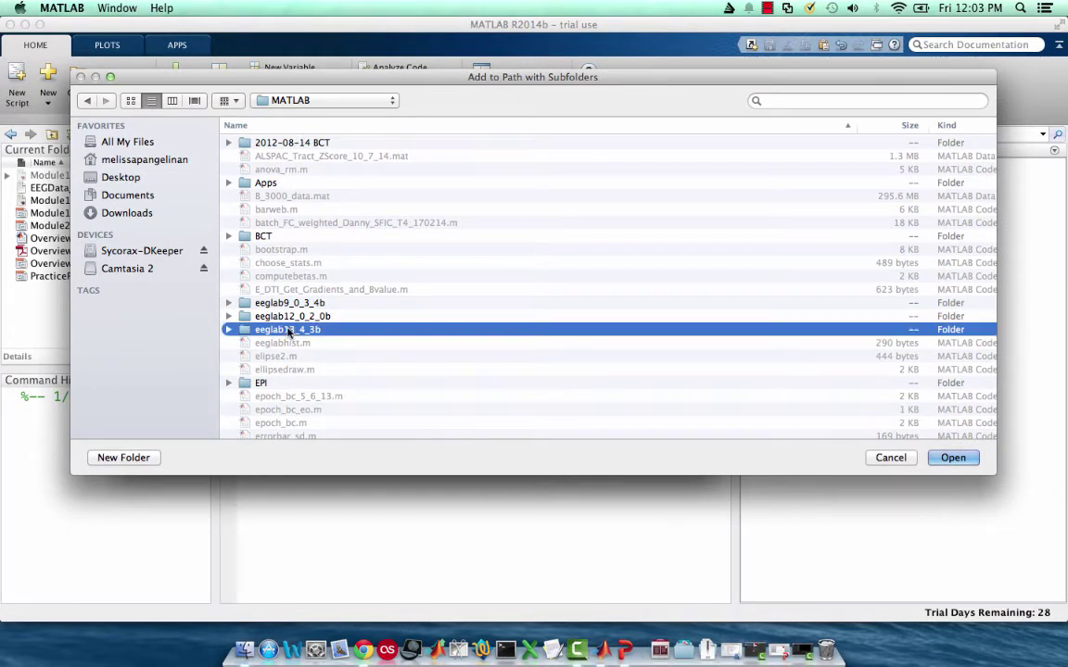
left_click(952, 457)
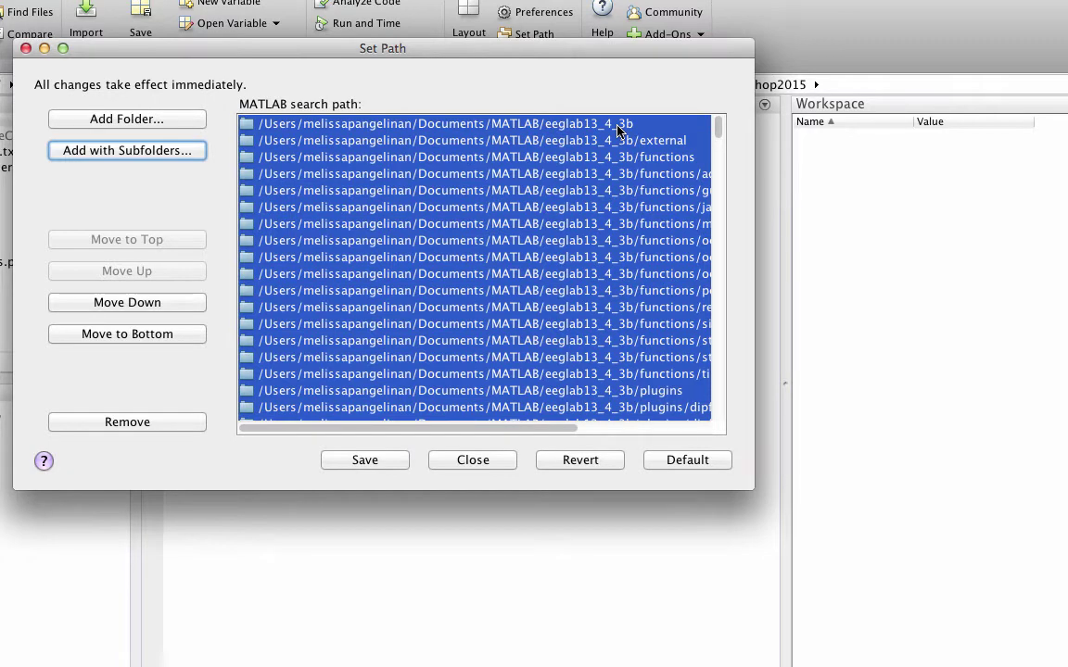
left_click(365, 460)
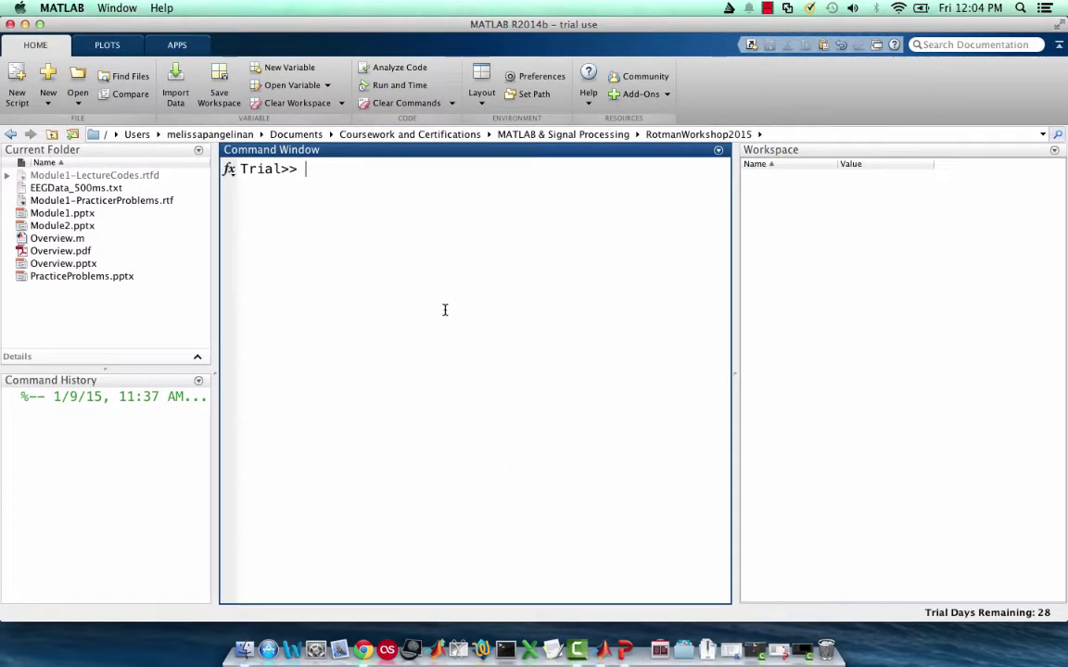
Launch EEGLAB with the eeglab command, then close its window once it loads.
type("eeglab")
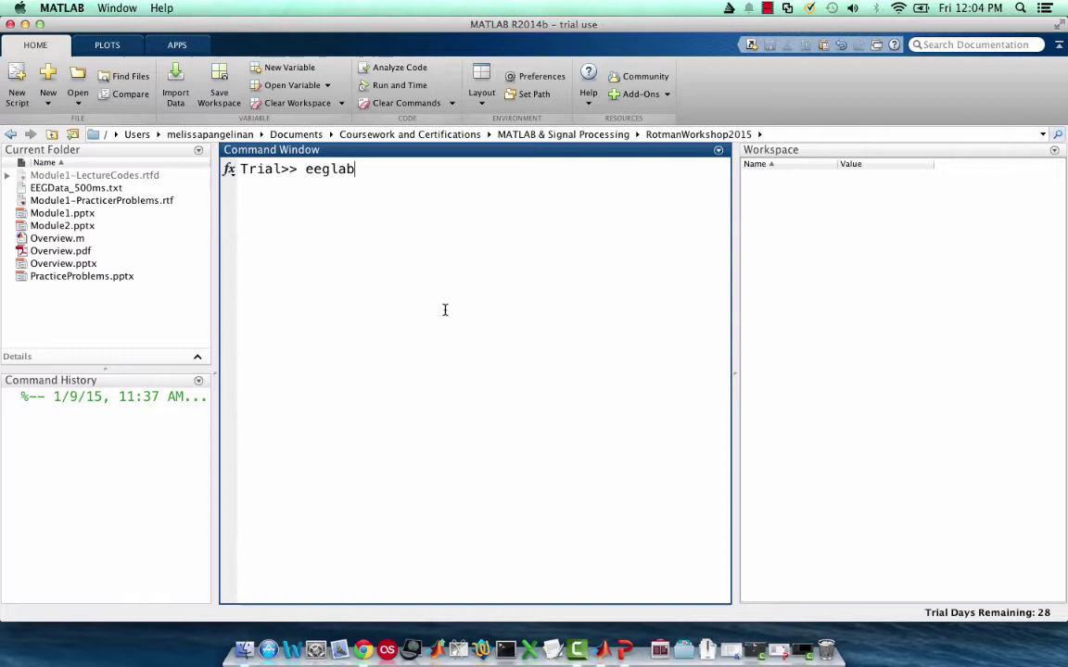
key("Return")
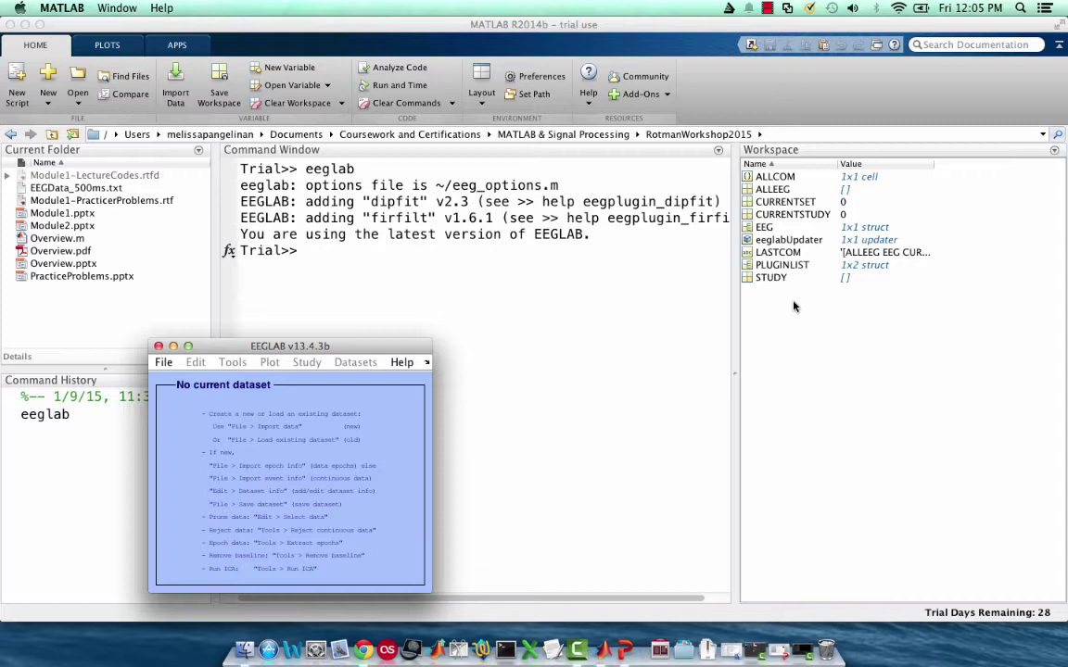
left_click(159, 347)
Run clear all; and clc to empty the workspace and the command window.
left_click(300, 286)
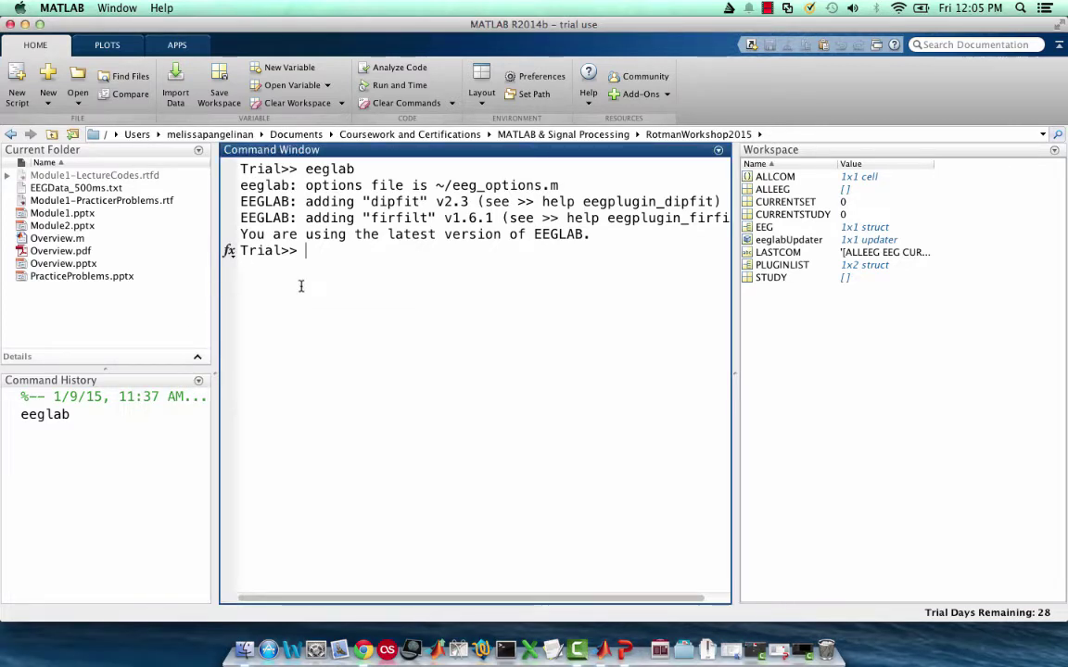
type("clear all")
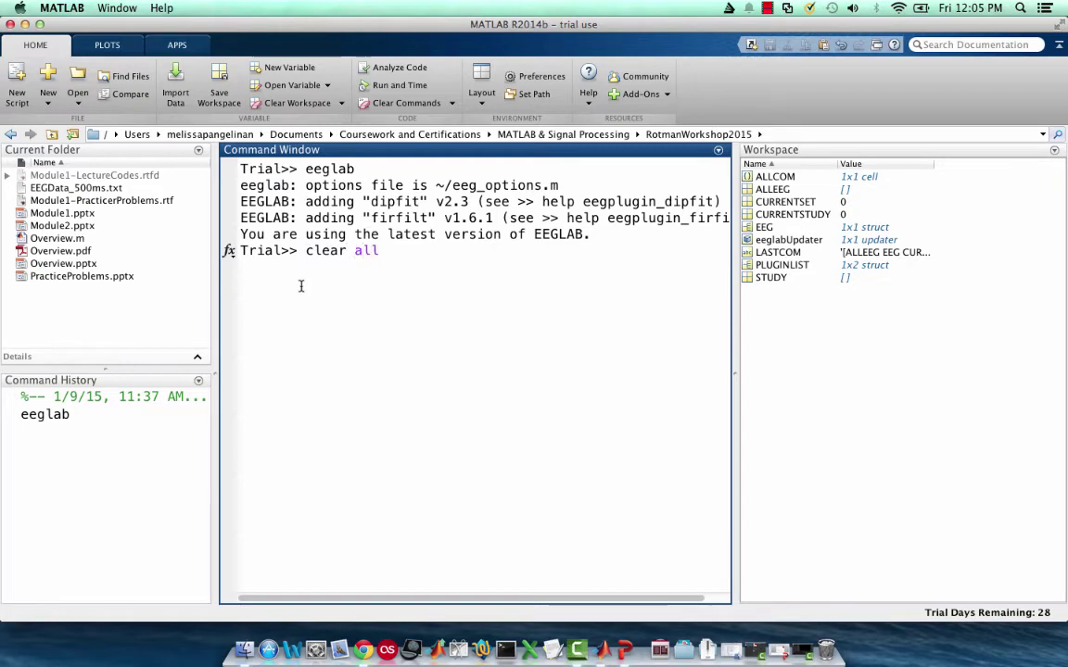
type(";")
key("Return")
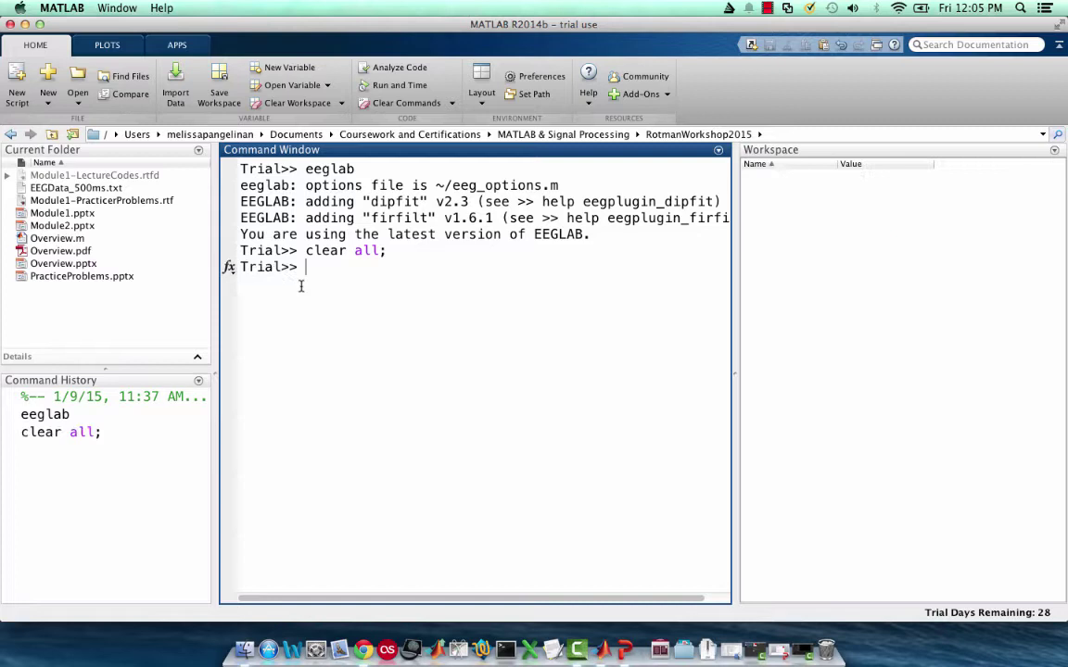
type("clc")
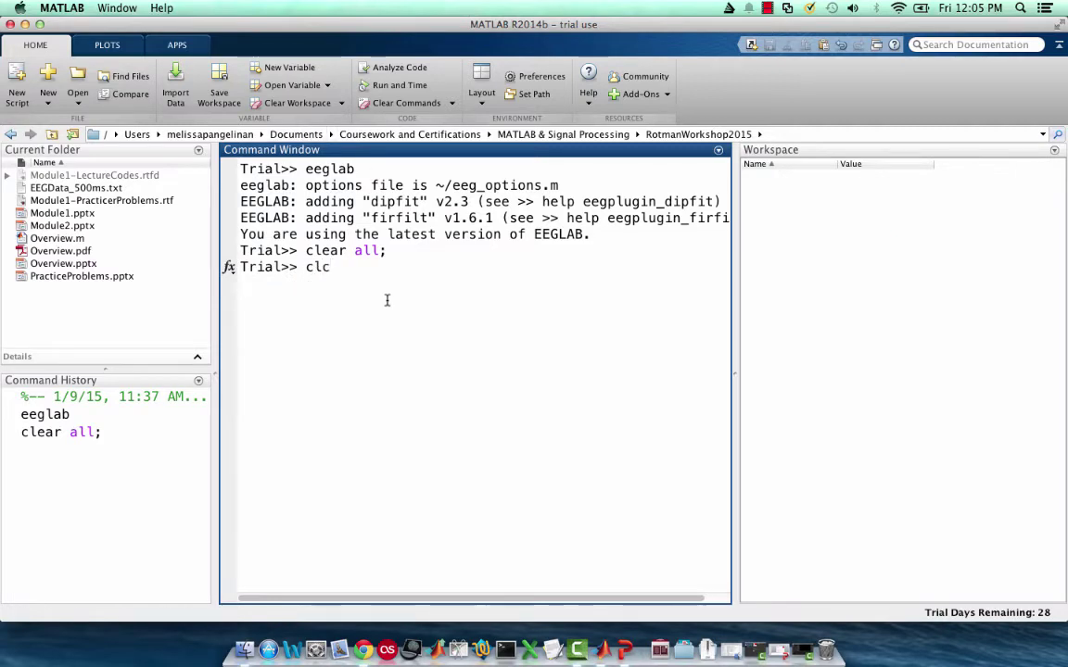
key("Return")
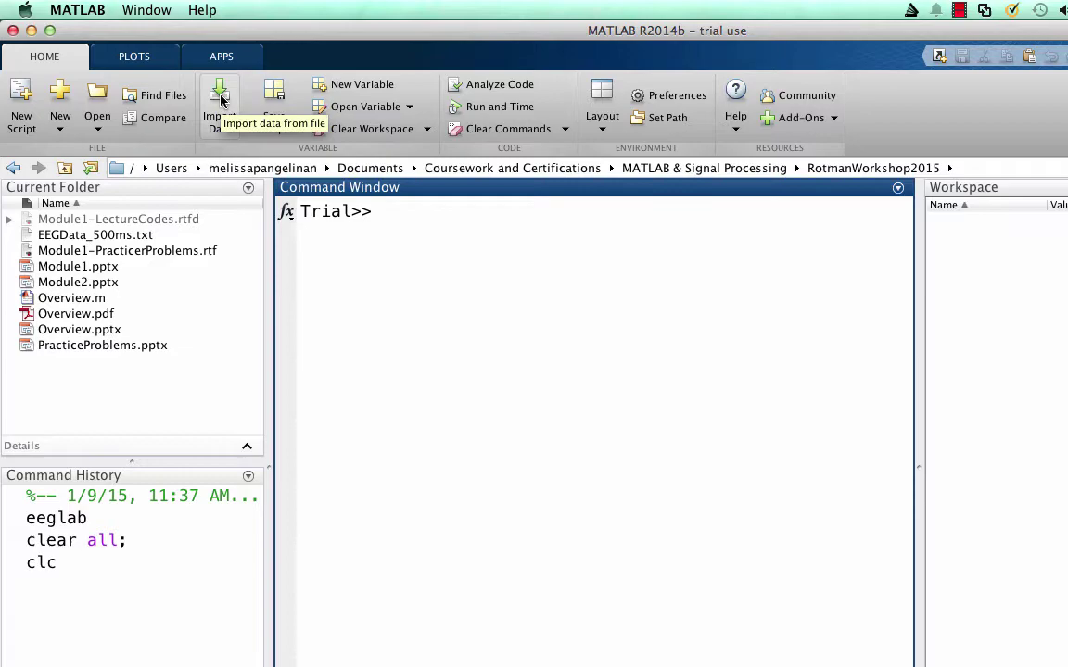
Load EEGData_500ms.txt into the Import Tool and scroll across its EEG channel columns.
left_click(220, 101)
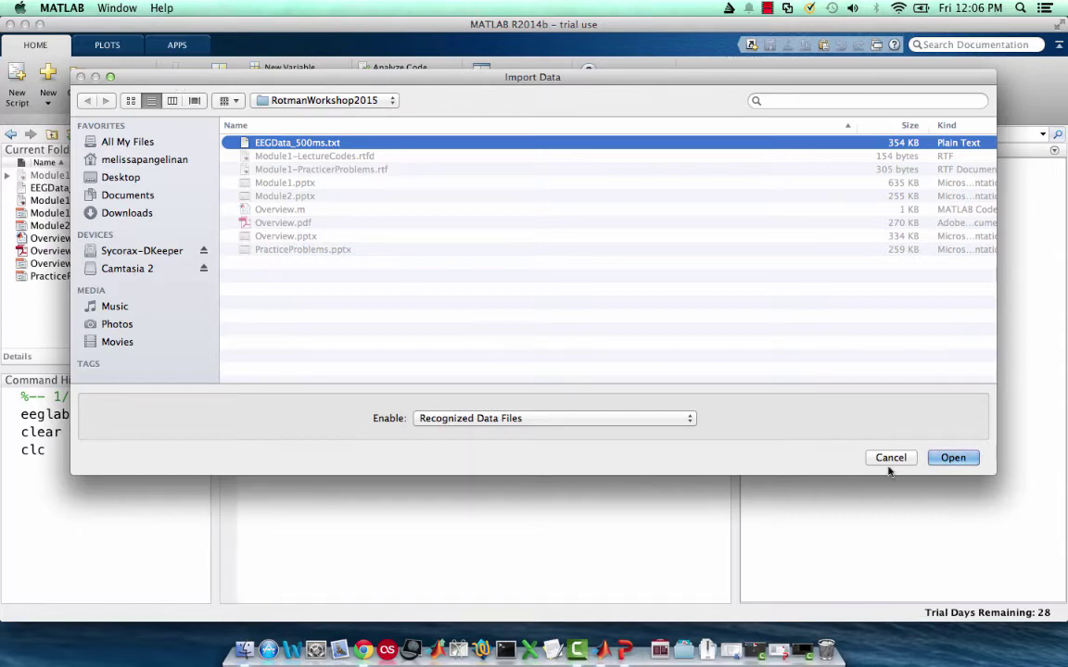
left_click(949, 459)
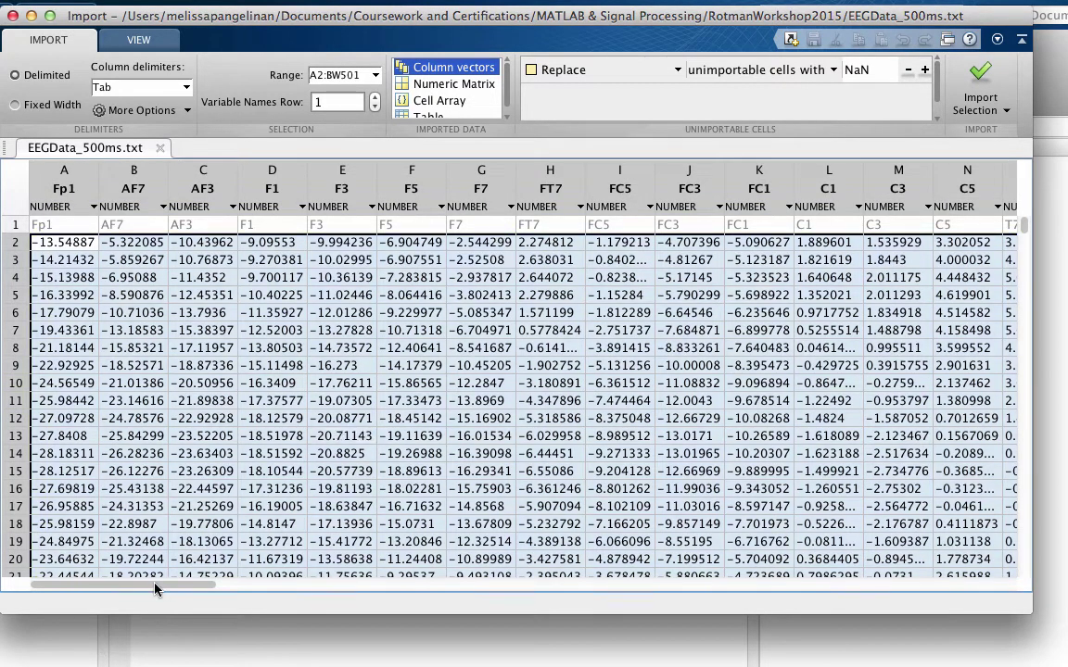
left_click_drag(155, 587, 775, 619)
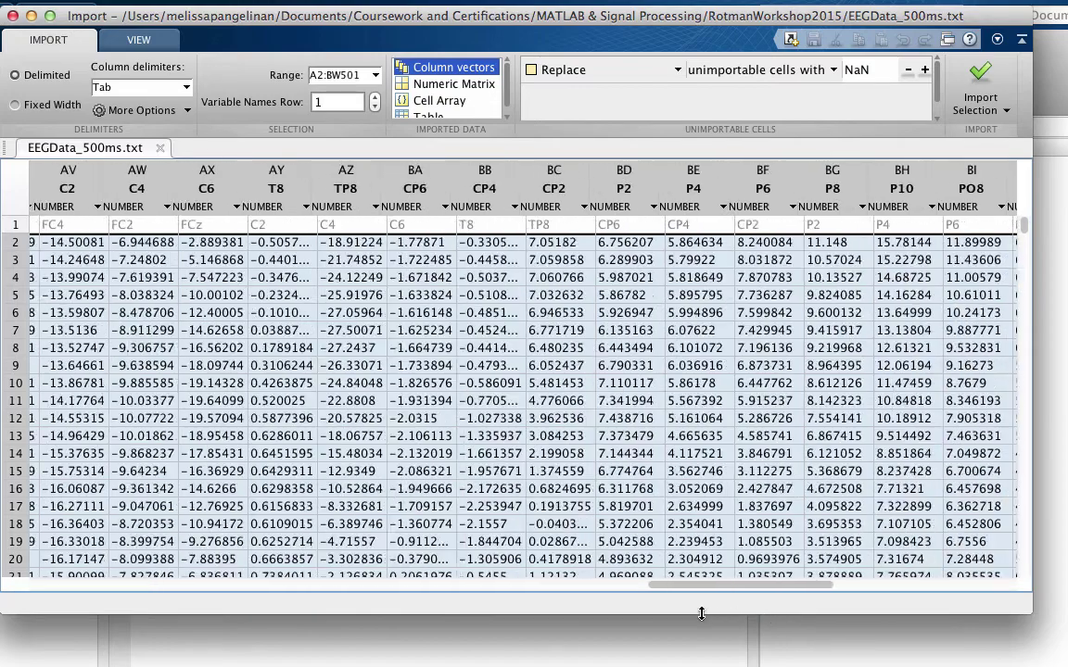
left_click_drag(701, 614, 37, 556)
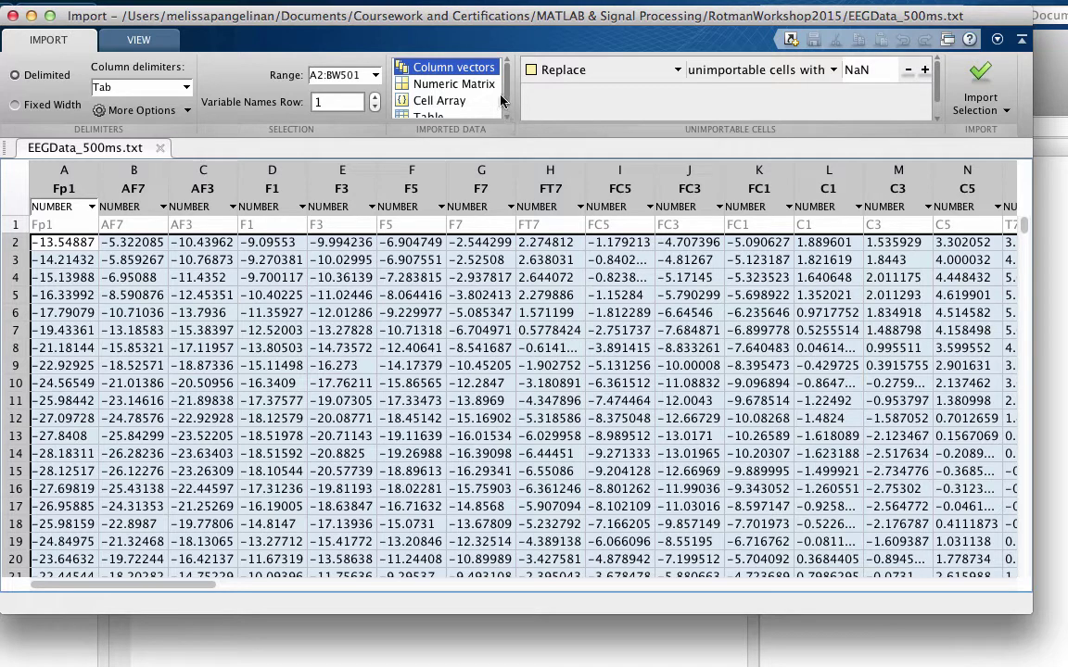
Switch the imported data type to Table, after briefly trying Numeric Matrix.
left_click(465, 116)
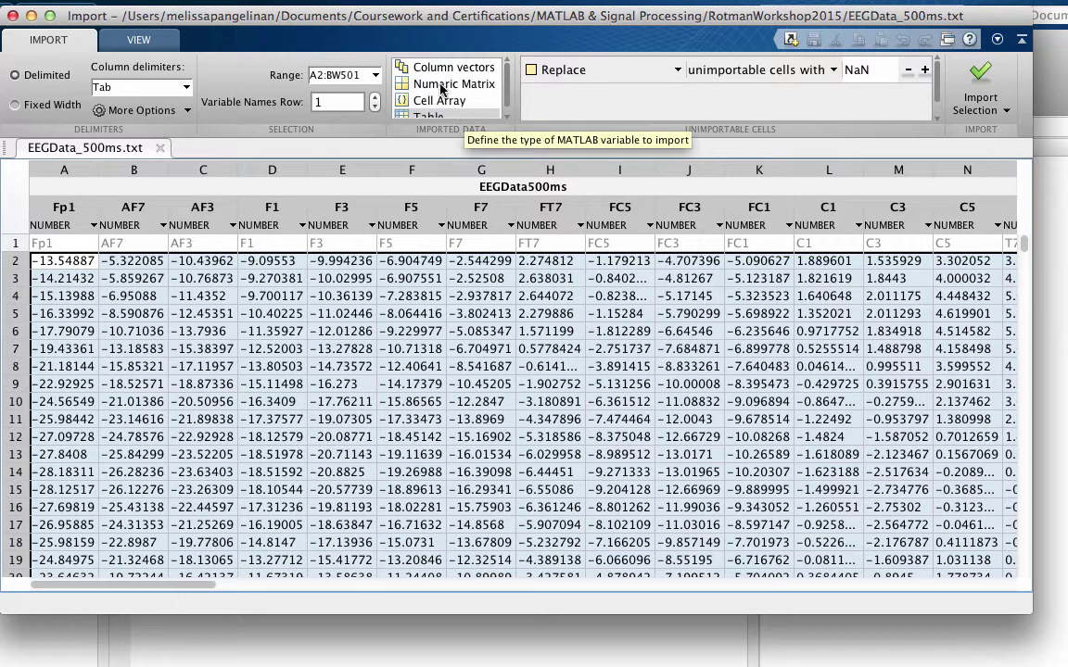
left_click(442, 84)
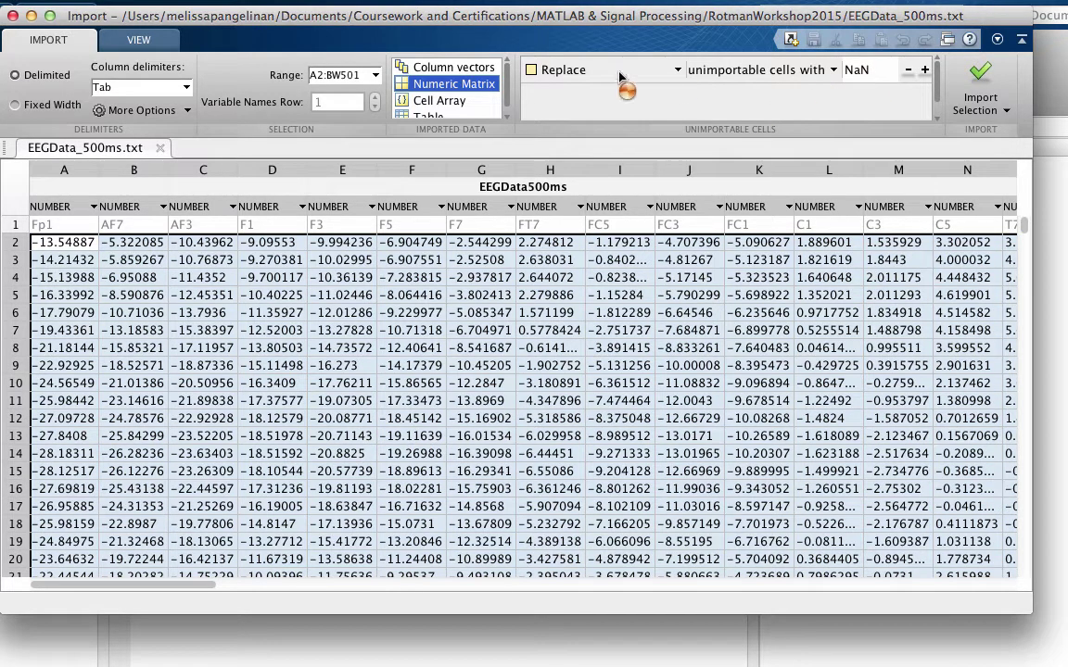
left_click(449, 117)
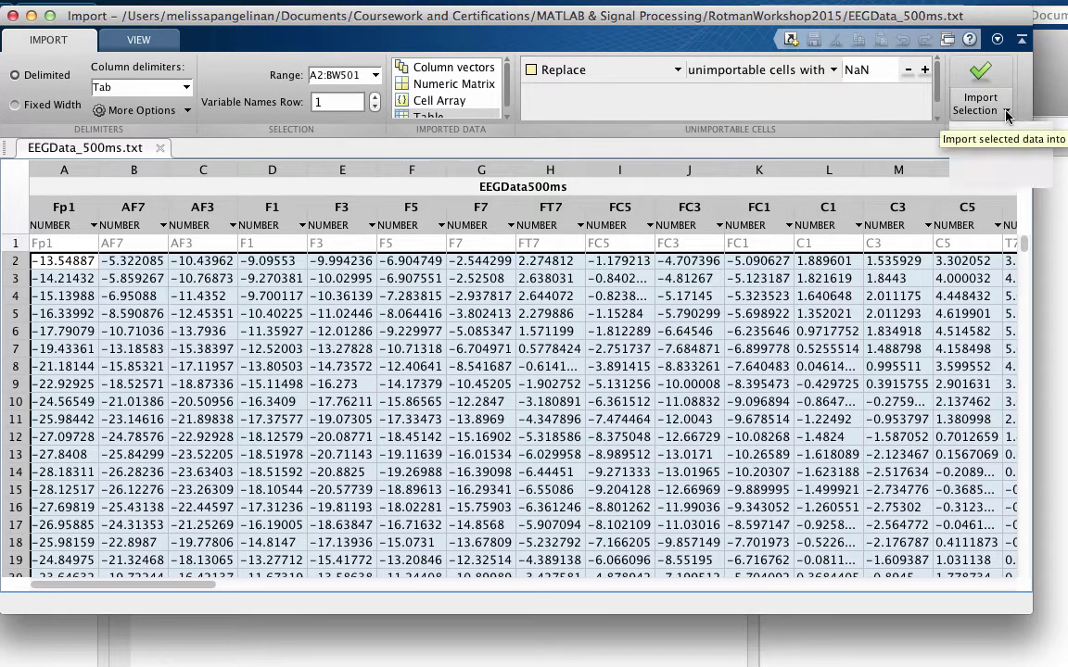
left_click(1007, 112)
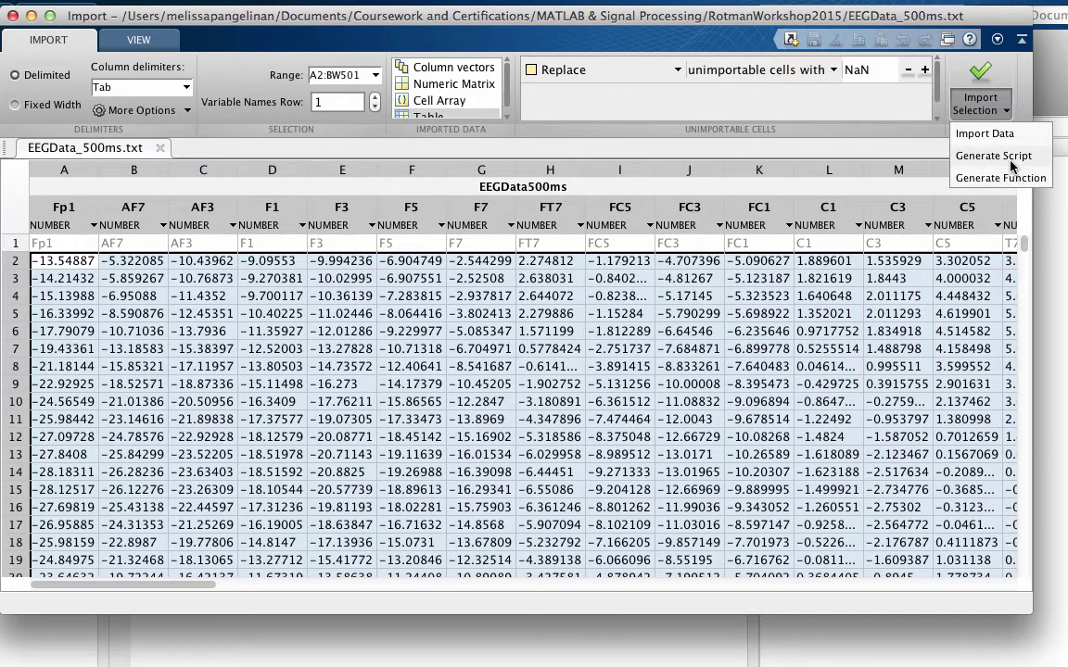
Generate the import script untitled7 and scroll through its textscan code in an enlarged Editor.
left_click(984, 157)
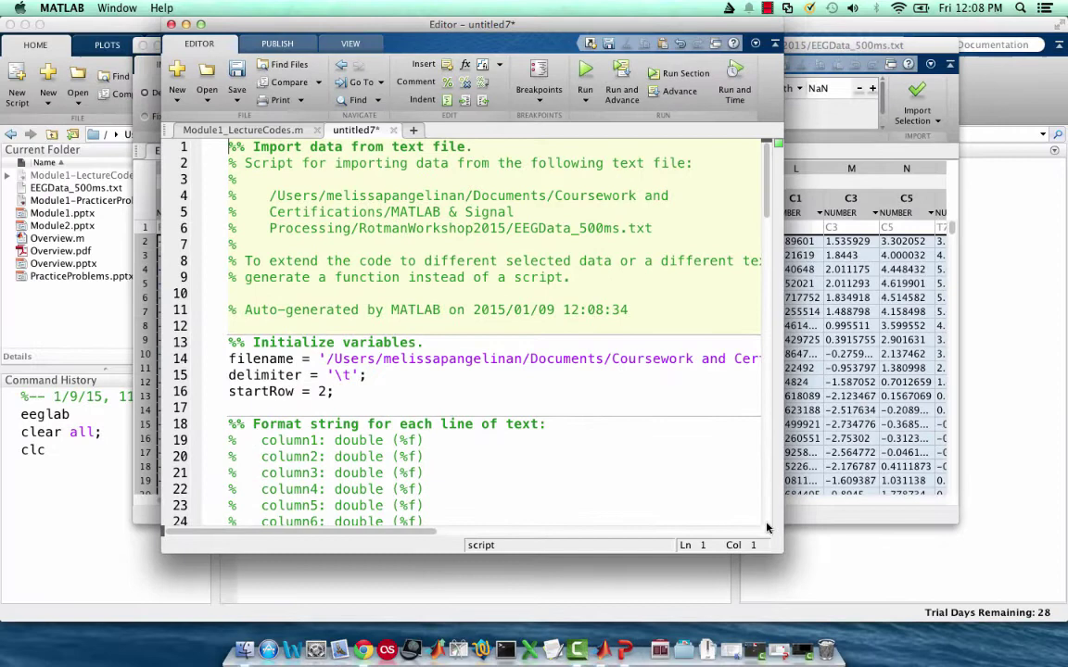
left_click_drag(781, 547, 950, 594)
scroll(603, 371, "down", 5)
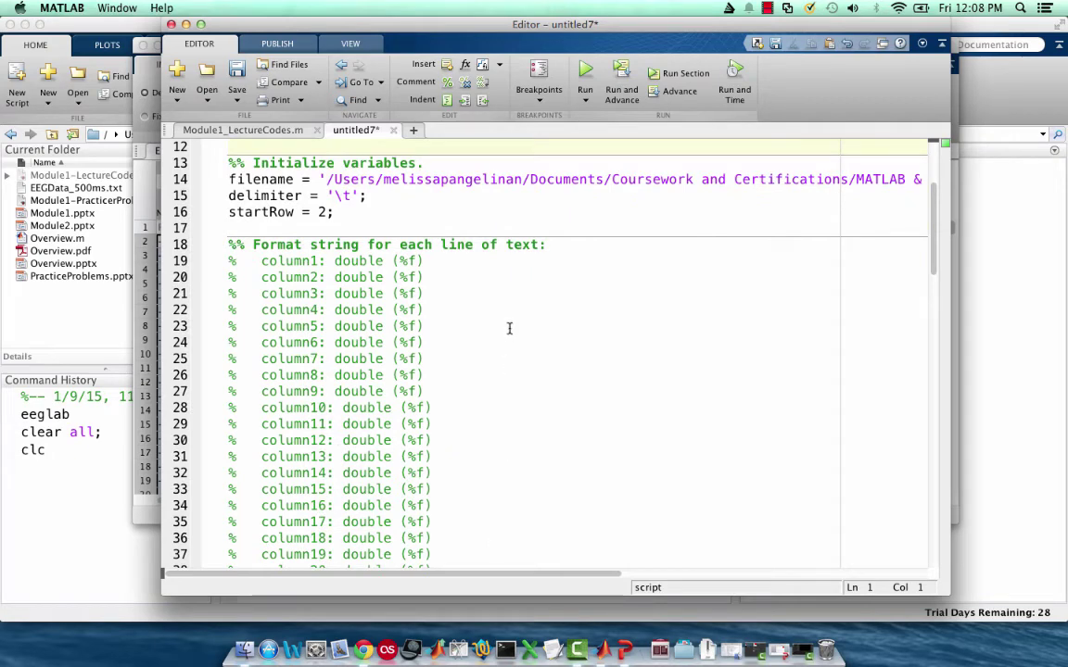
scroll(509, 328, "down", 5)
scroll(509, 329, "down", 15)
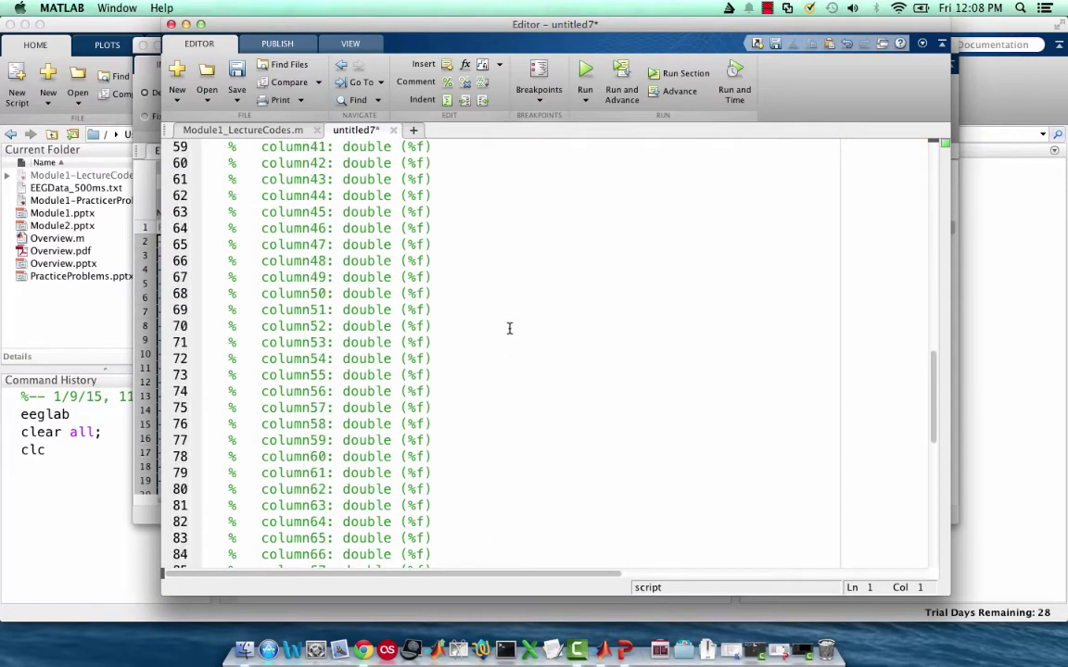
scroll(509, 328, "up", 4)
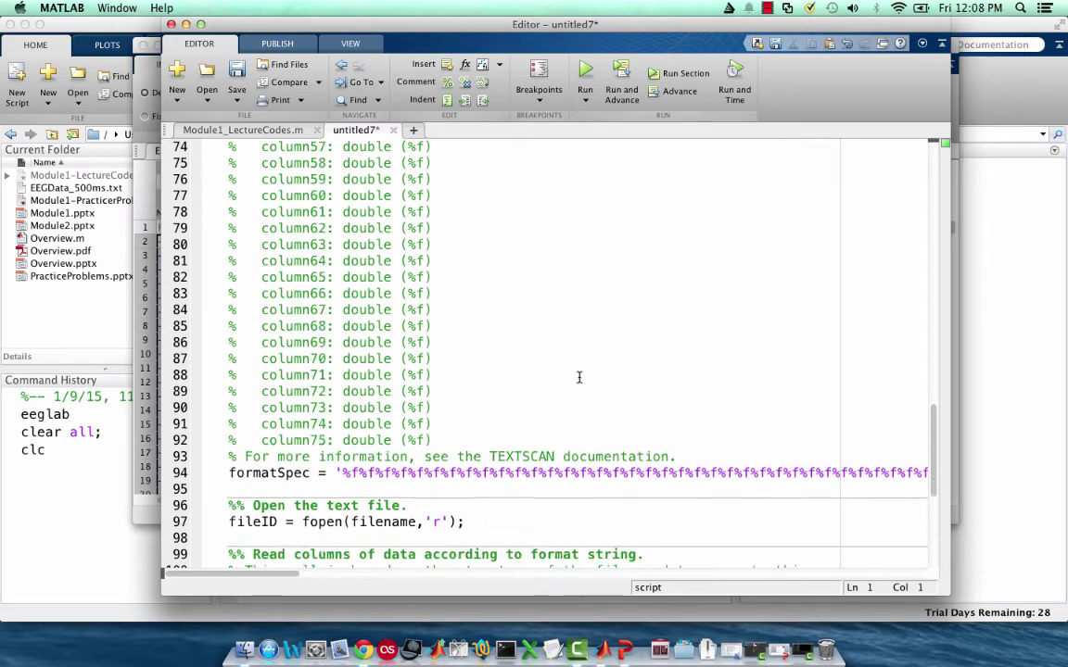
scroll(578, 377, "down", 6)
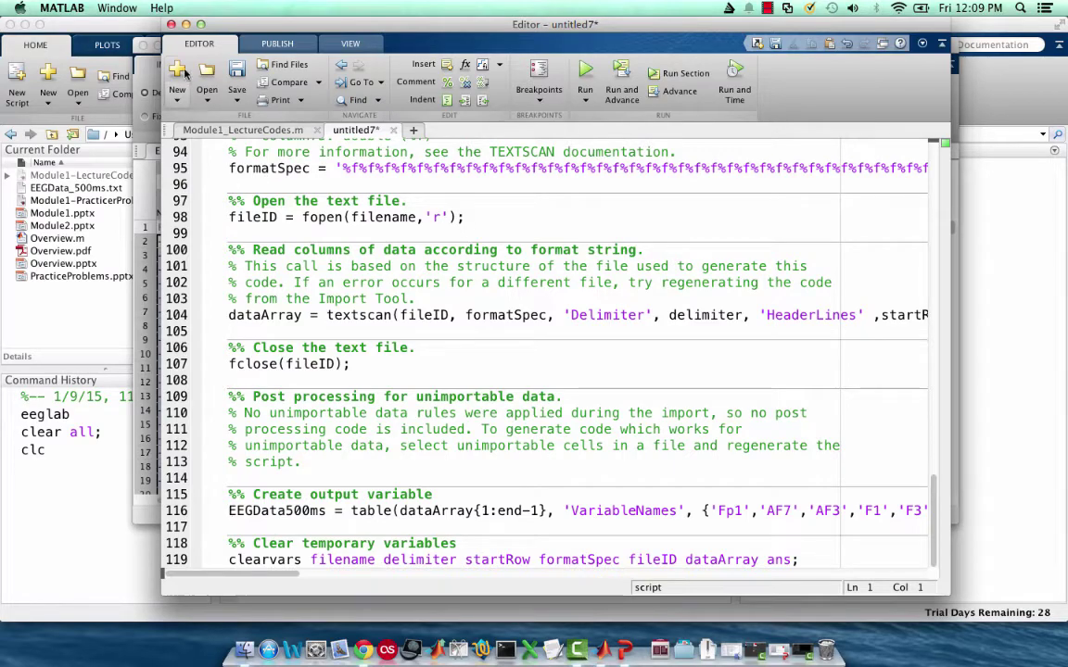
Import the selection into the workspace as the 500x75 table and close the Import window.
left_click(185, 25)
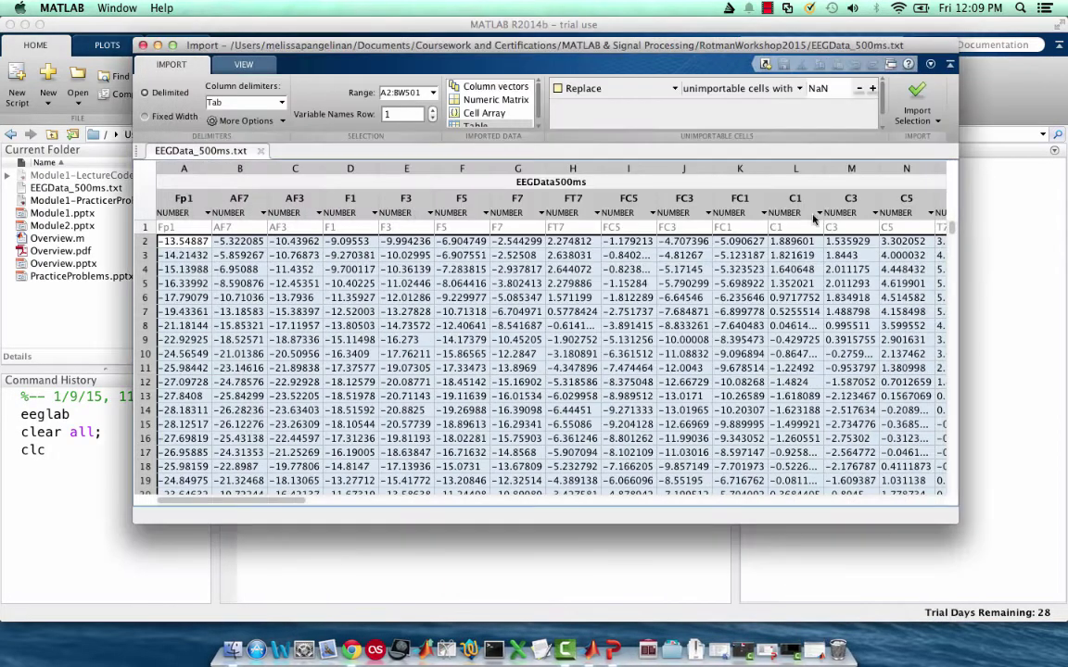
left_click(938, 121)
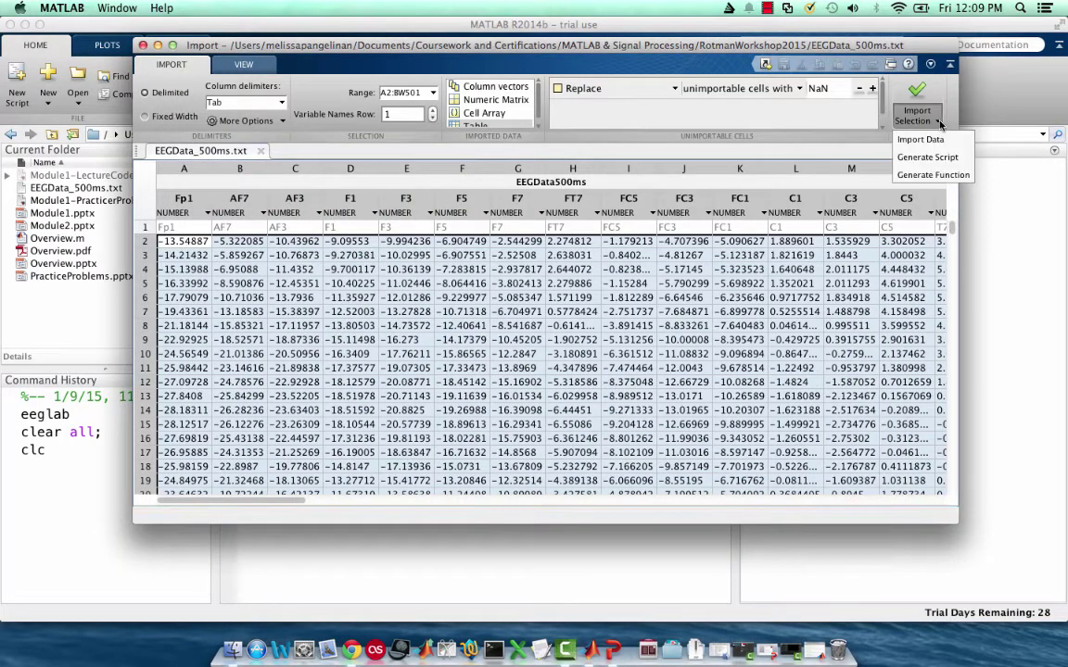
left_click(930, 140)
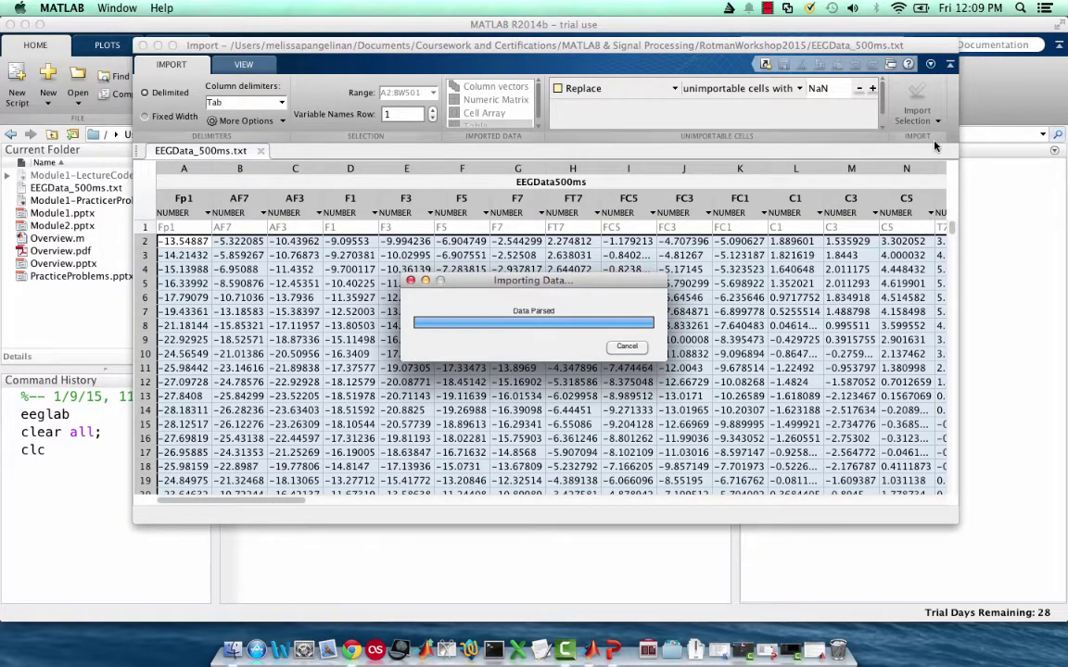
left_click(143, 44)
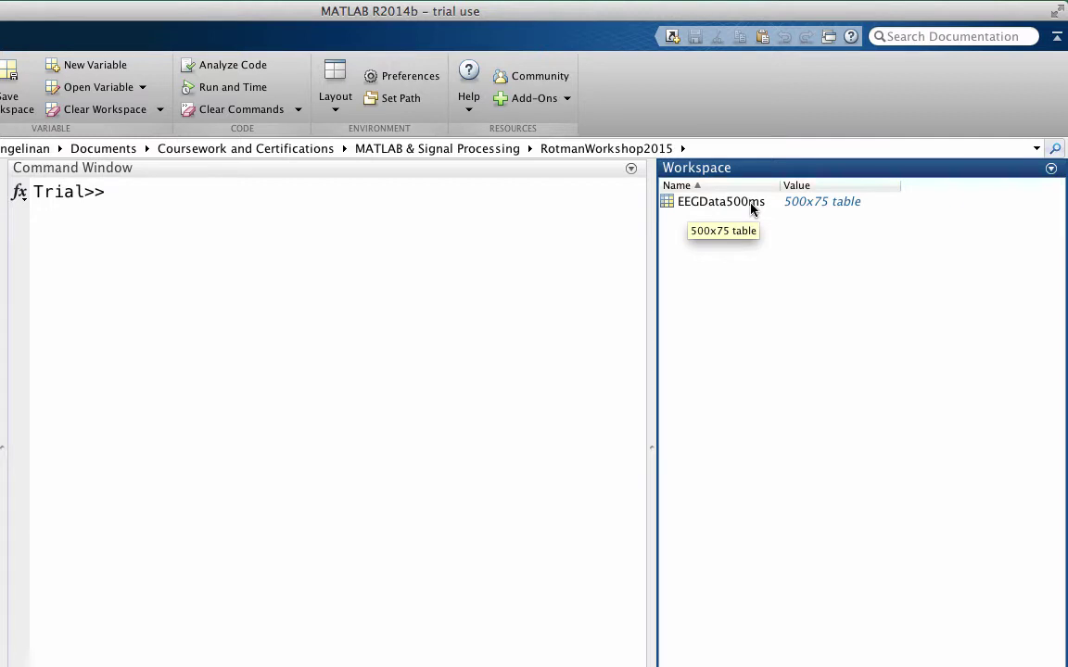
Rename the EEGData500ms workspace variable to data.
left_click(750, 202)
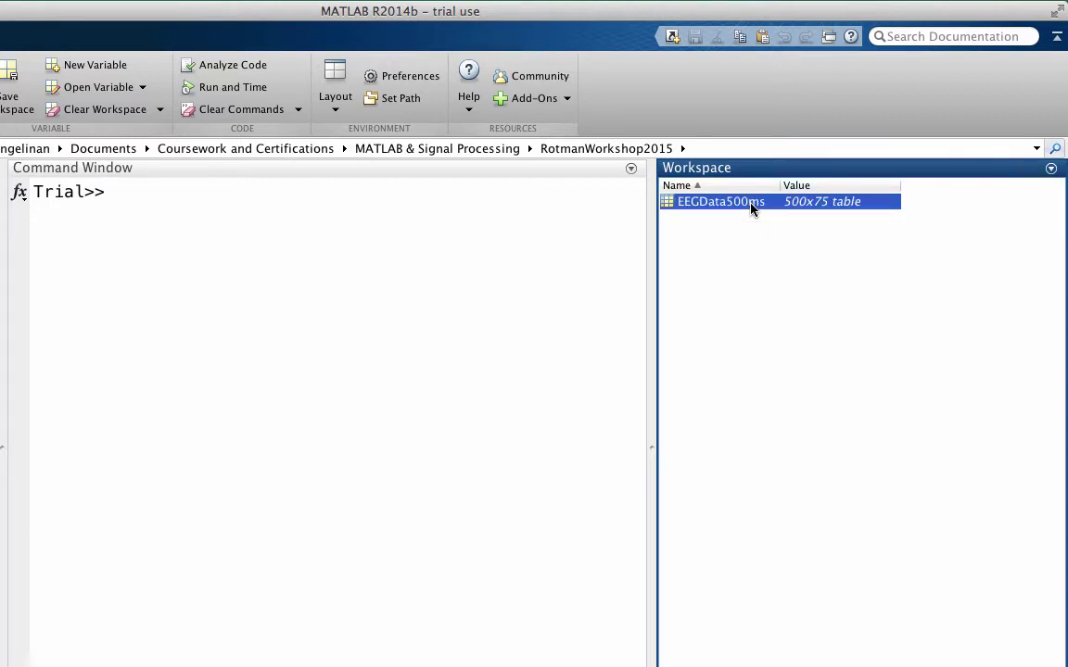
left_click(750, 202)
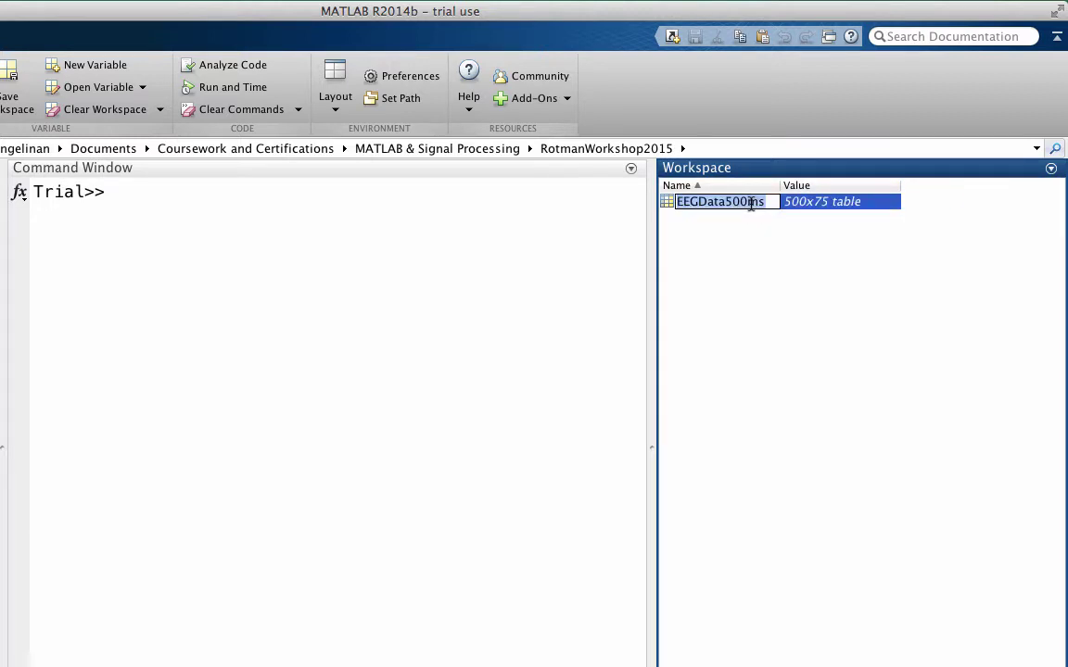
type("data")
key("Escape")
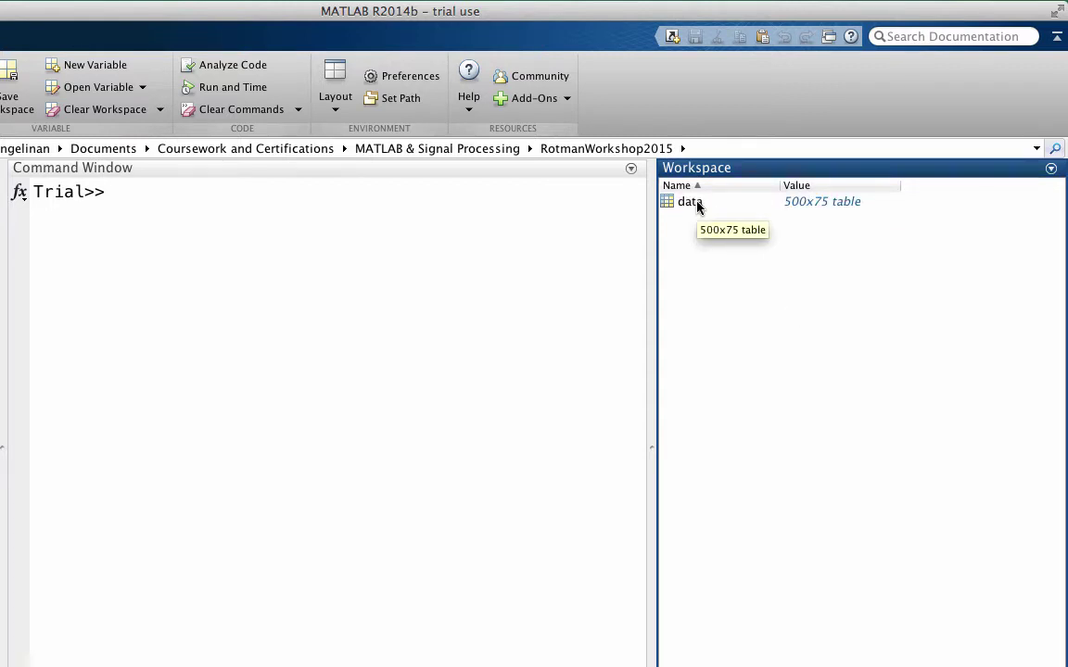
Open the data table in the Variables editor and select its Fp1 column.
double_click(698, 206)
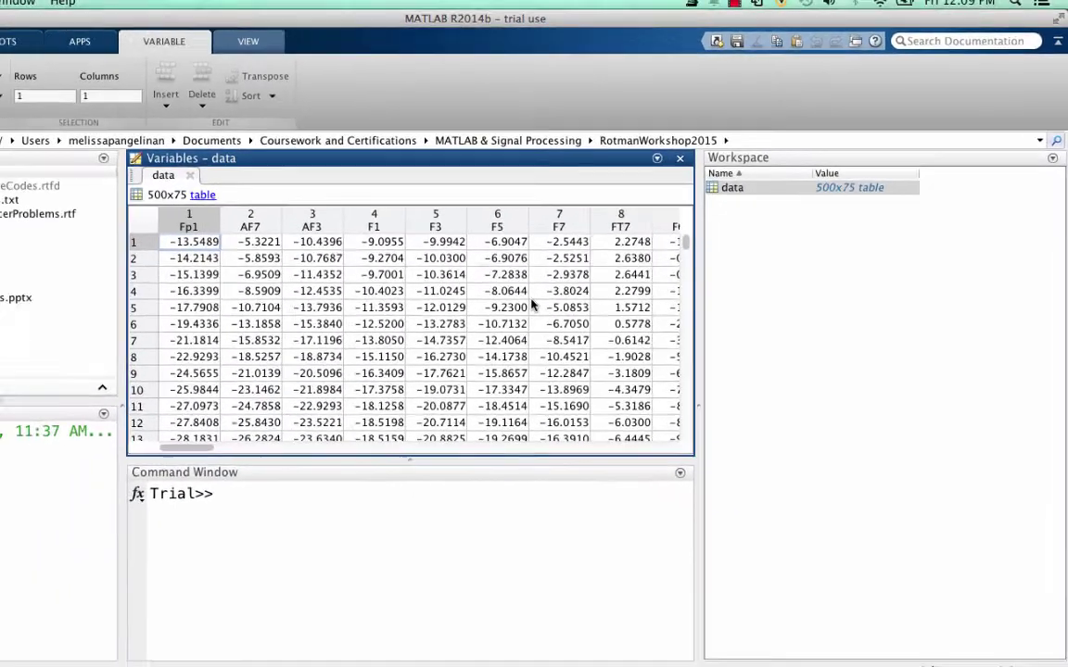
left_click(77, 245)
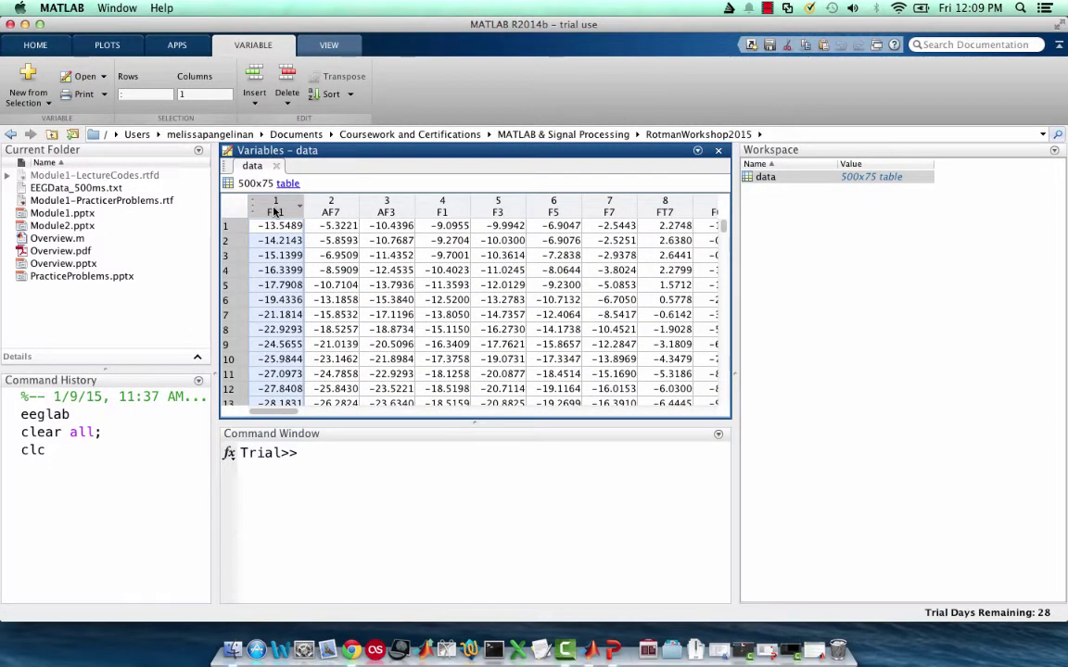
With Fp1 and AF7 selected, choose 'Plot as multiple series' from the PLOTS gallery.
left_click(108, 45)
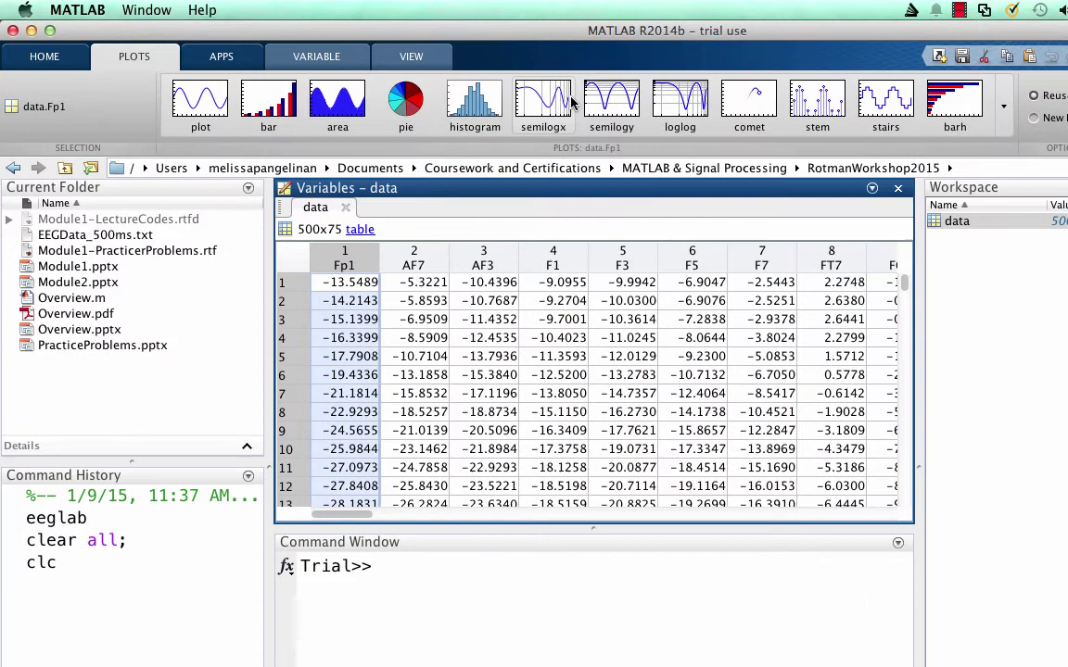
mouse_move(221, 98)
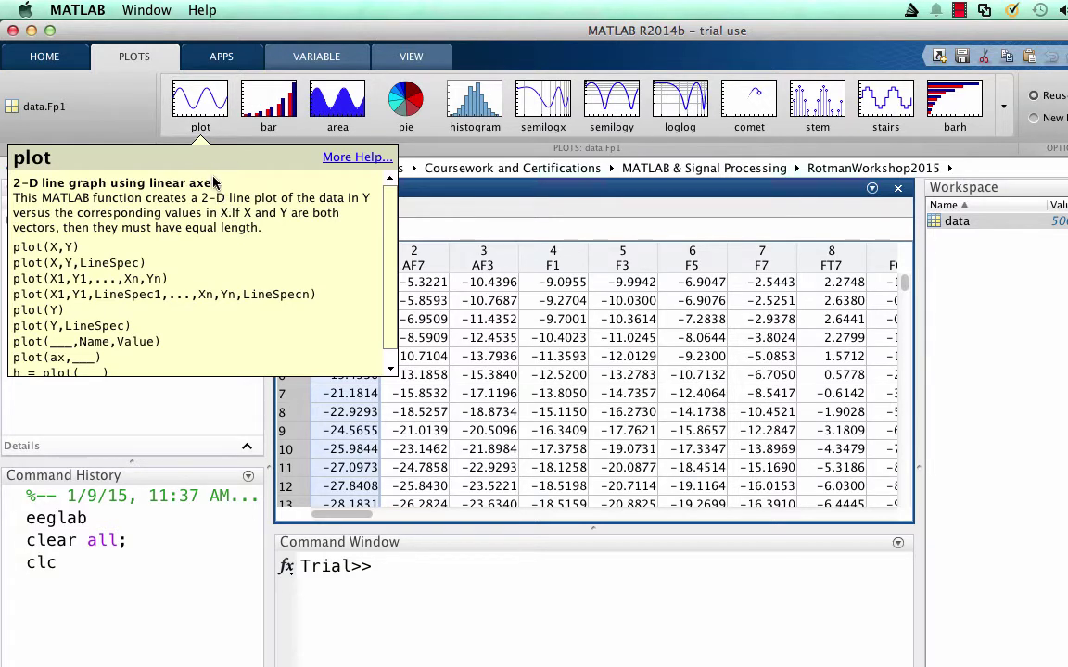
left_click(400, 265, "shift")
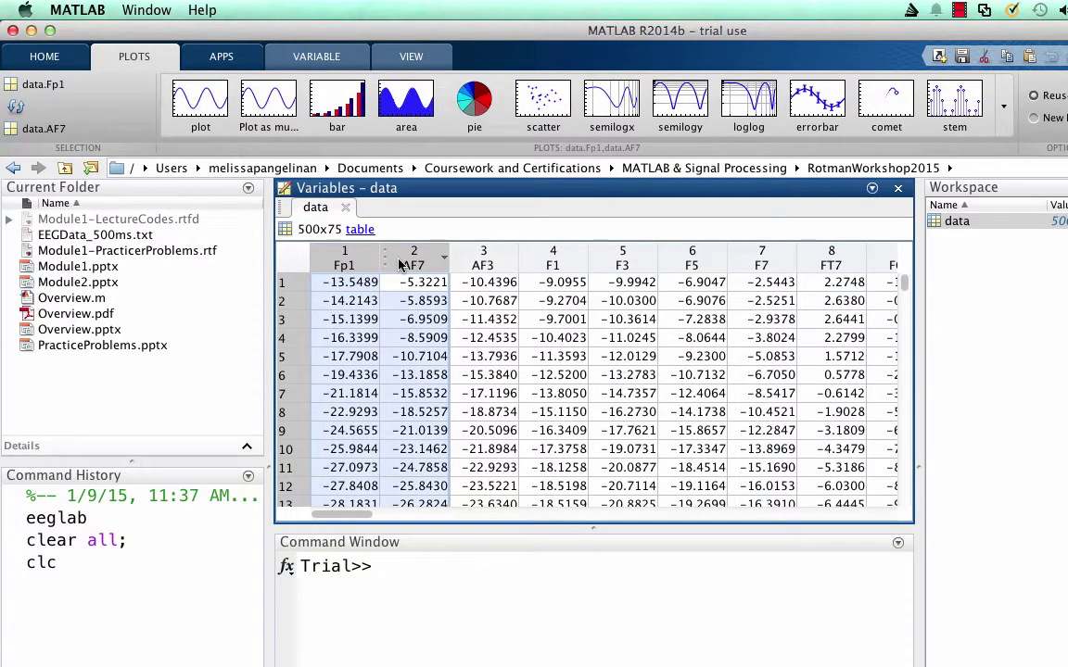
mouse_move(290, 130)
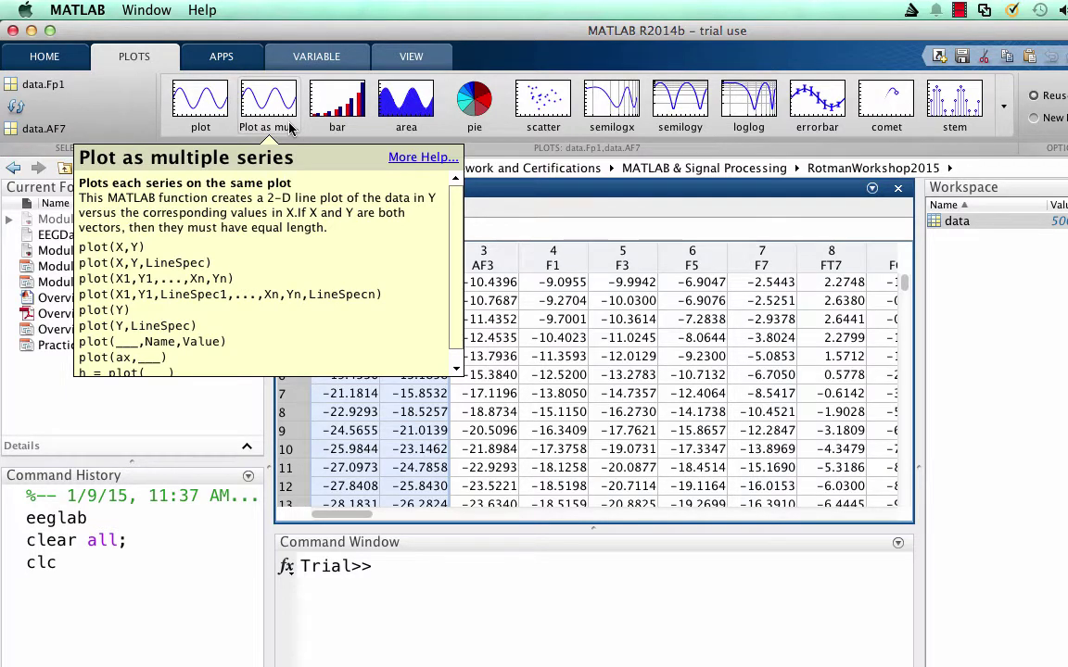
mouse_move(193, 110)
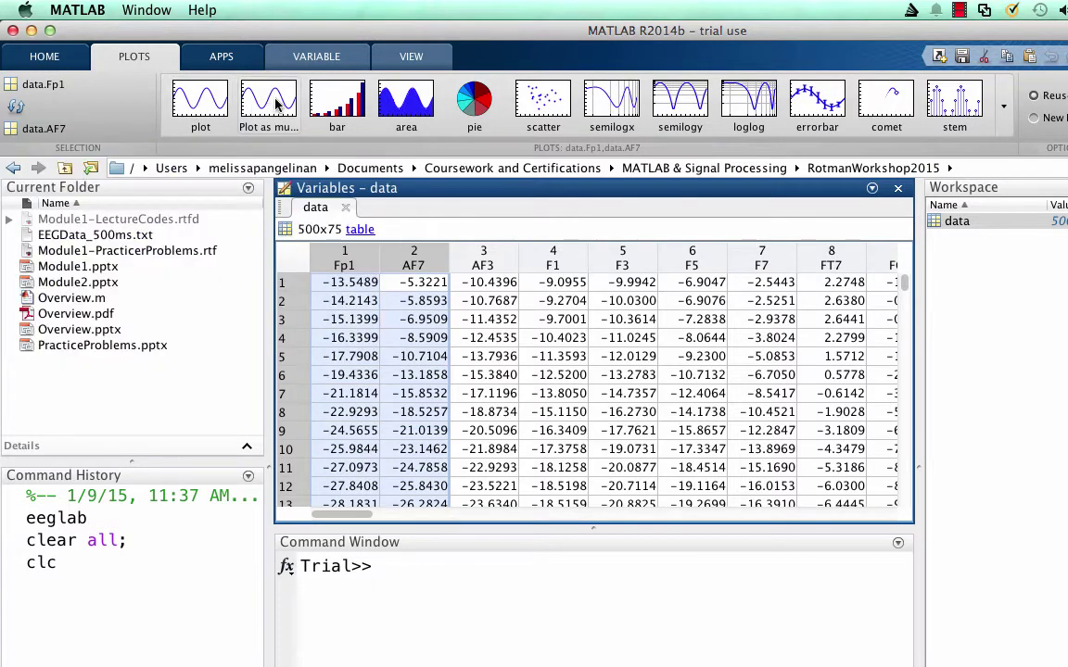
mouse_move(275, 105)
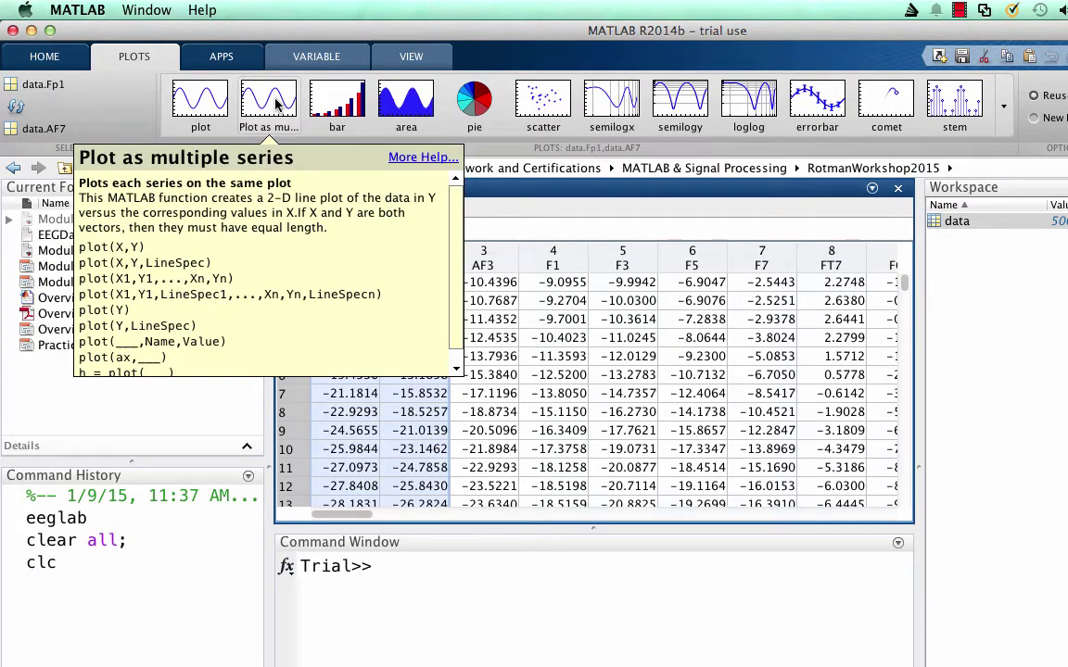
left_click(275, 105)
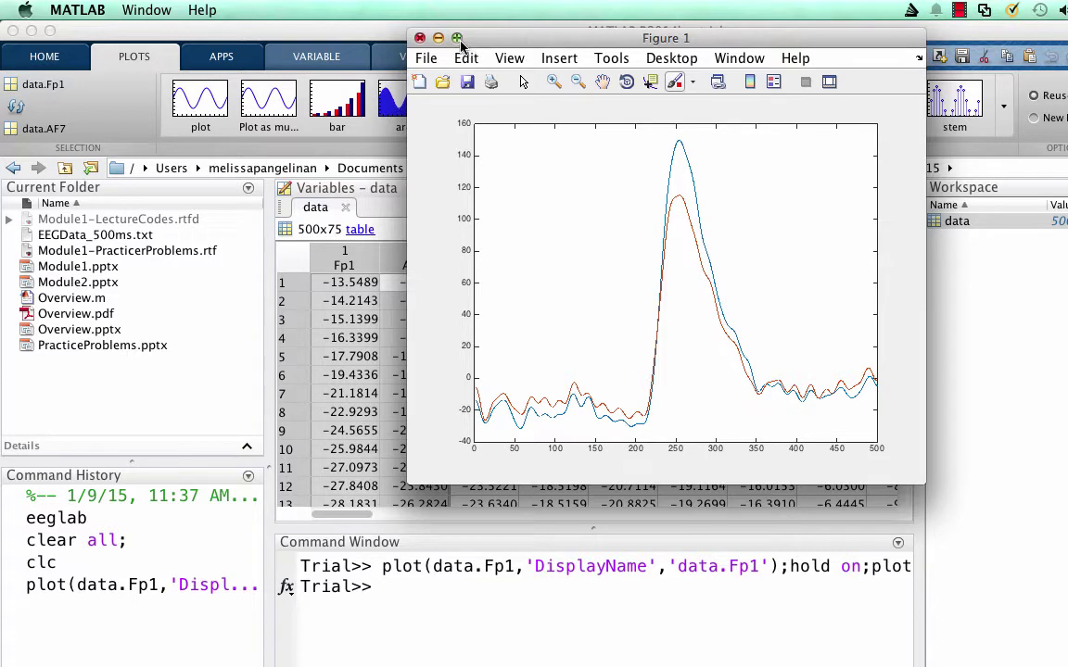
Enter plot edit mode and open the Property Editor on the blue Fp1 trace.
left_click(524, 83)
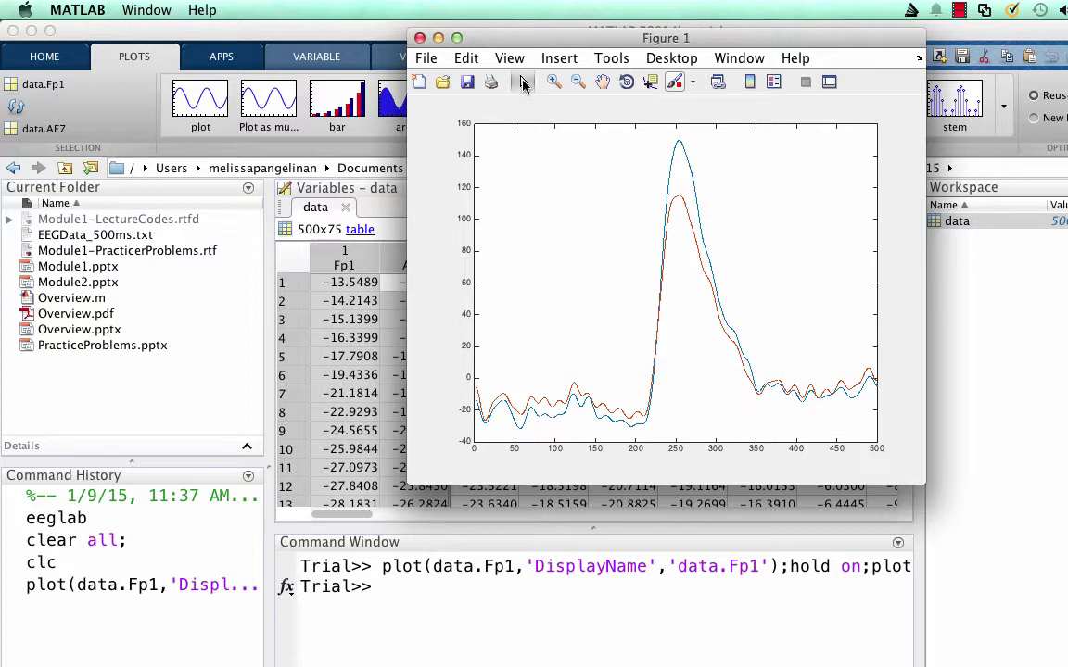
left_click(699, 145)
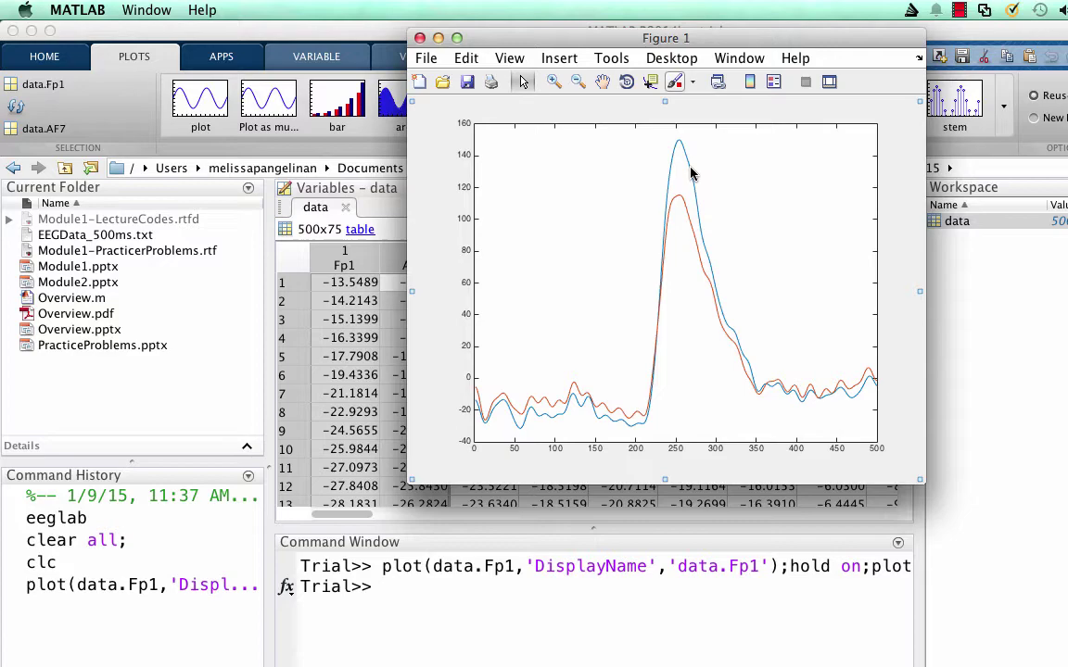
double_click(691, 174)
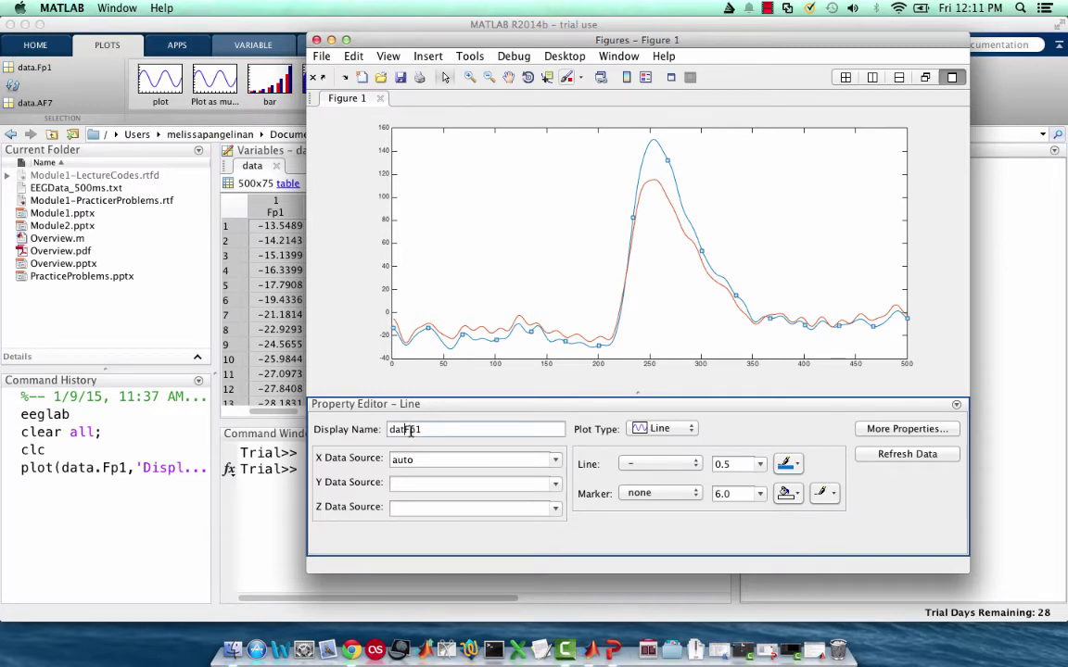
Rename the first trace Fp1 and set its line width to 2.0.
key("BackSpace")
key("BackSpace")
key("BackSpace")
left_click(761, 468)
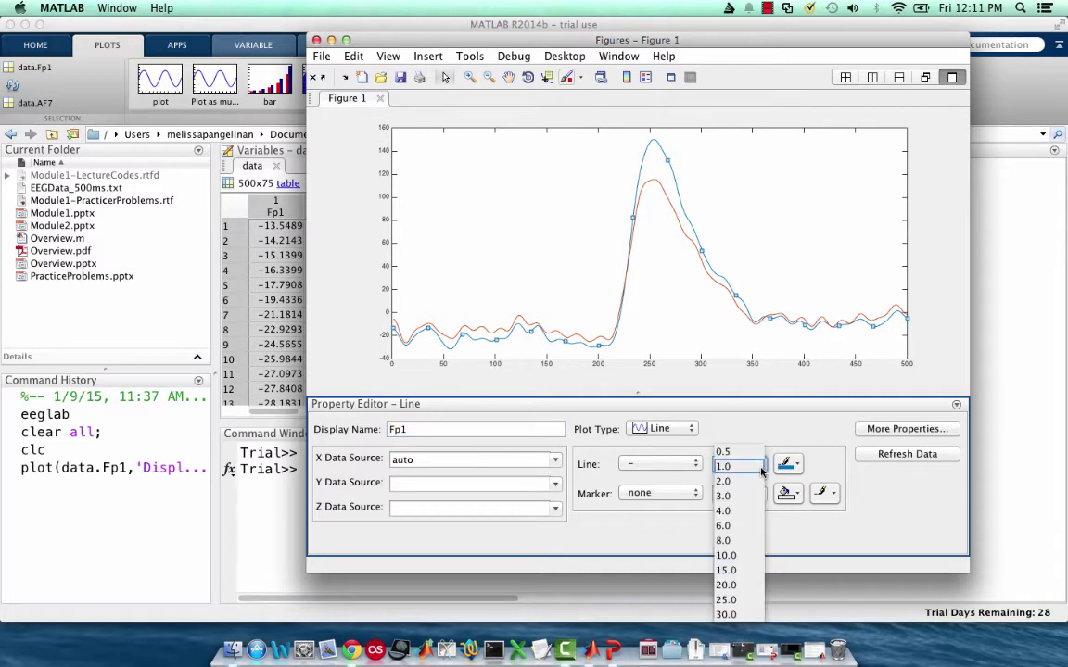
left_click(779, 484)
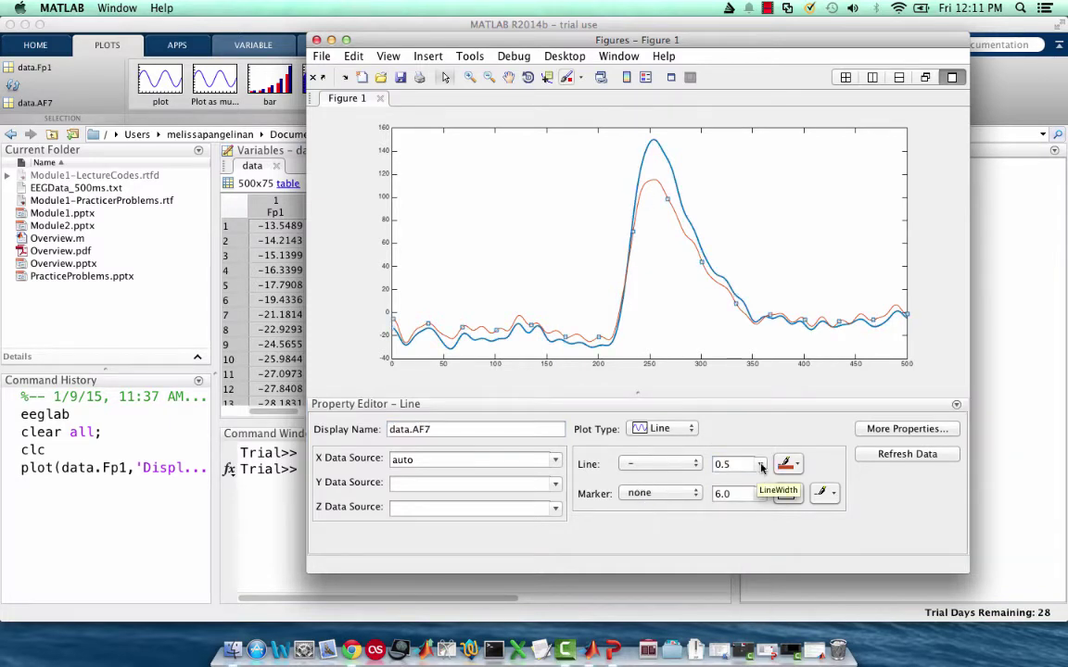
Rename the second trace AF7 and make it a red dashed line of width 2.0.
left_click(409, 429)
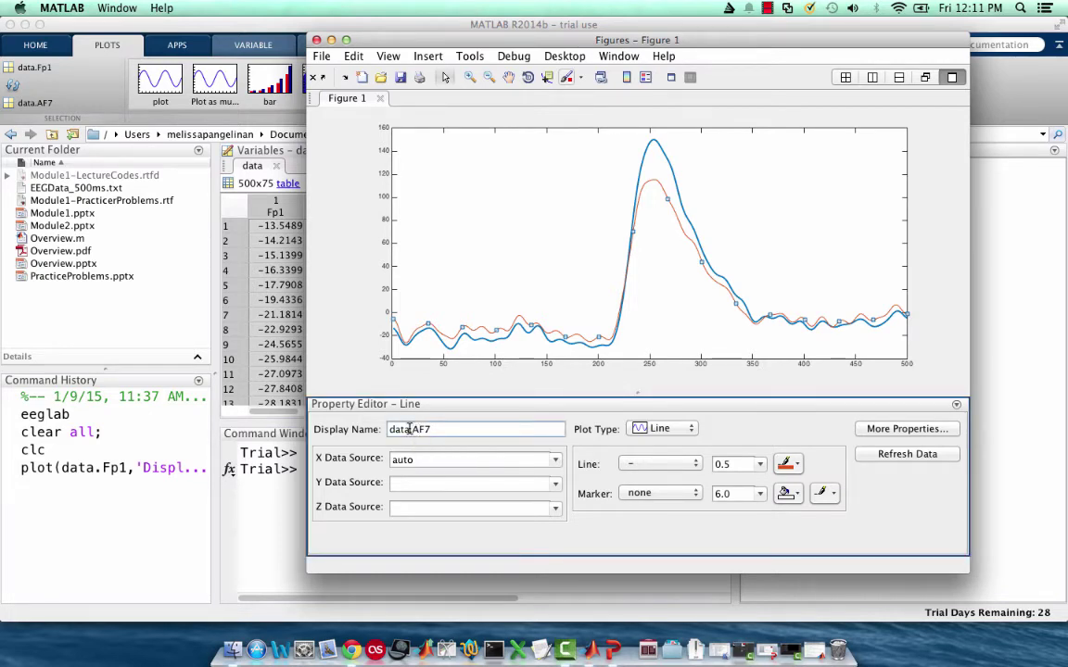
key("BackSpace")
key("BackSpace")
key("BackSpace")
key("BackSpace")
key("BackSpace")
left_click(759, 463)
left_click(752, 480)
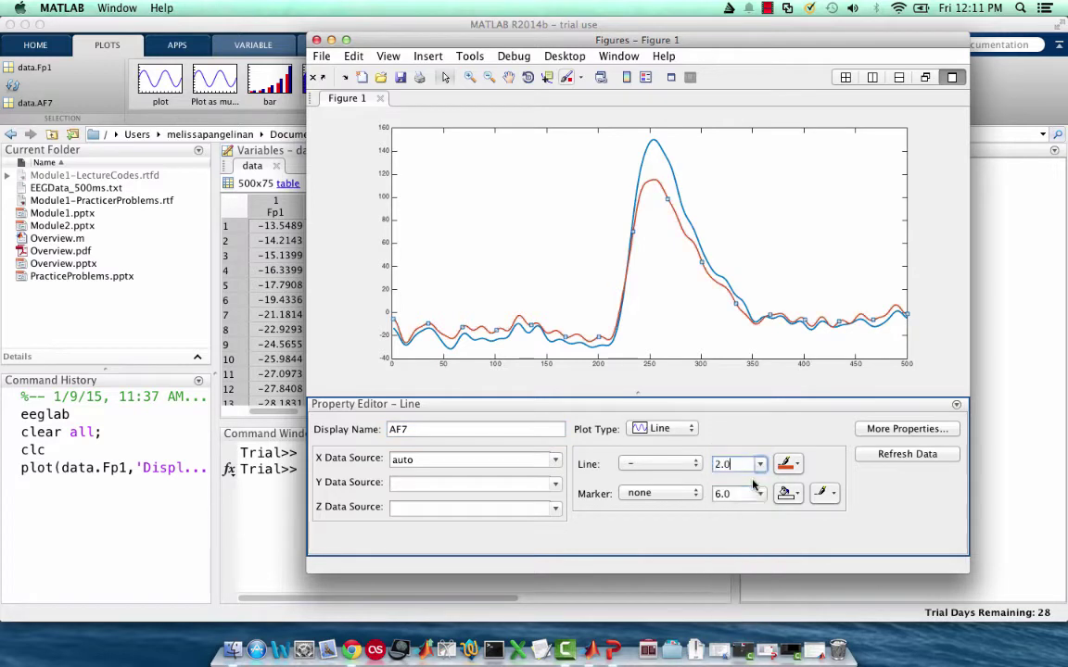
left_click(786, 463)
left_click(802, 439)
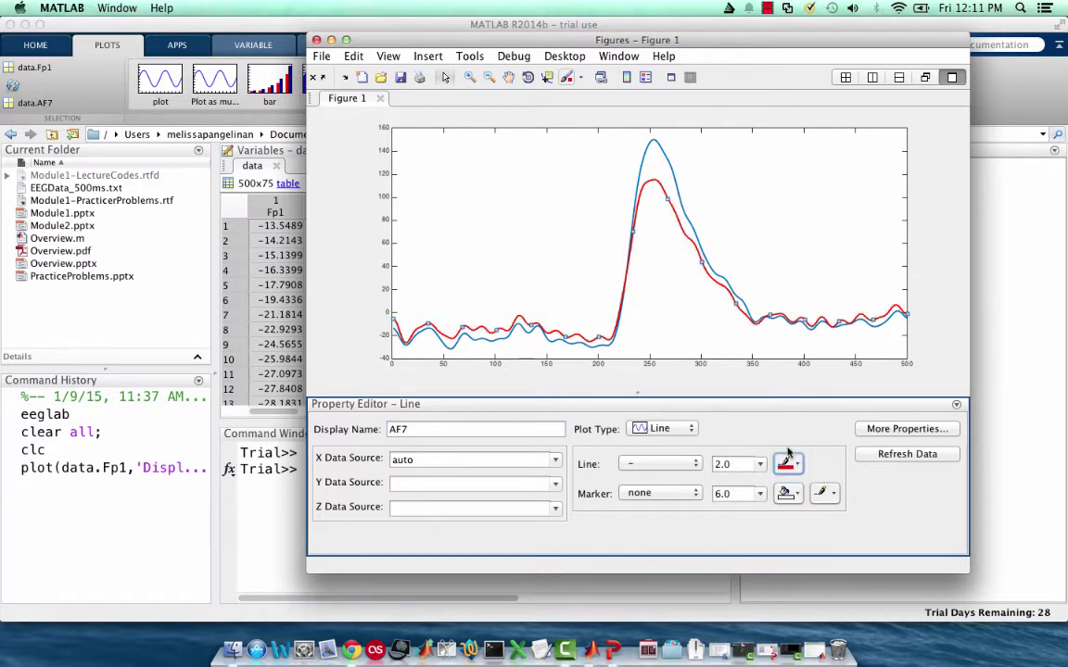
left_click(693, 464)
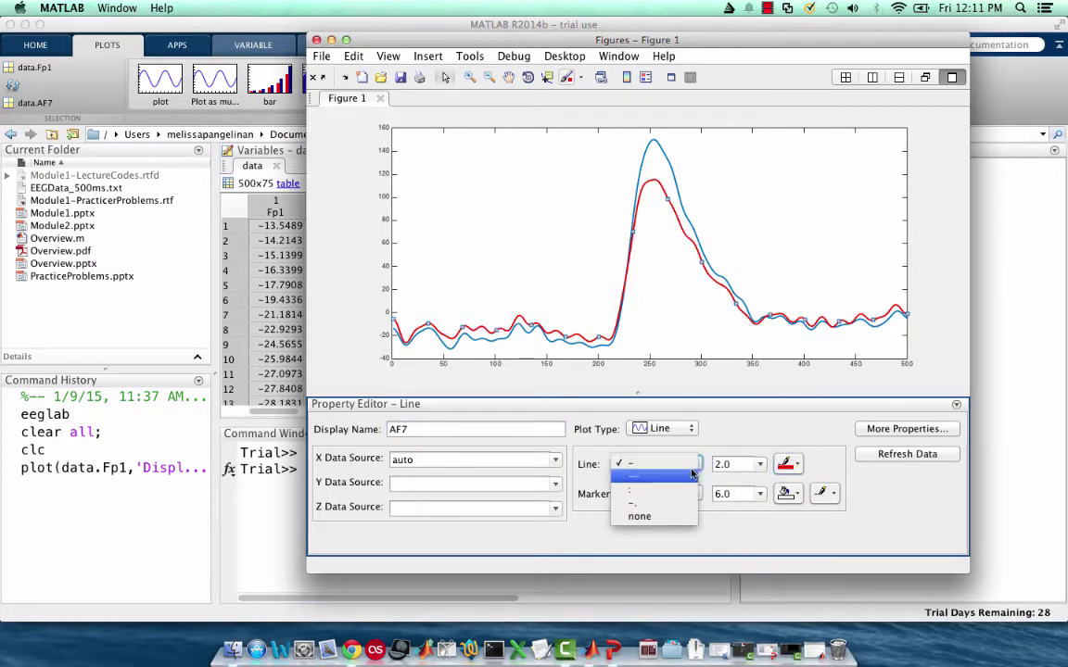
left_click(691, 475)
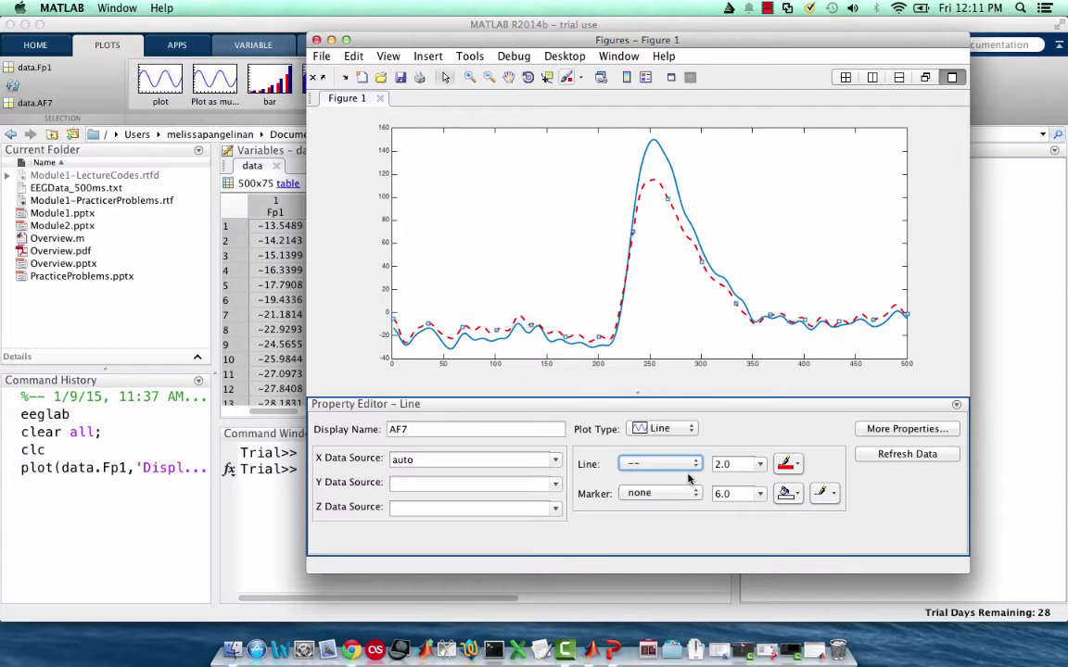
left_click(644, 366)
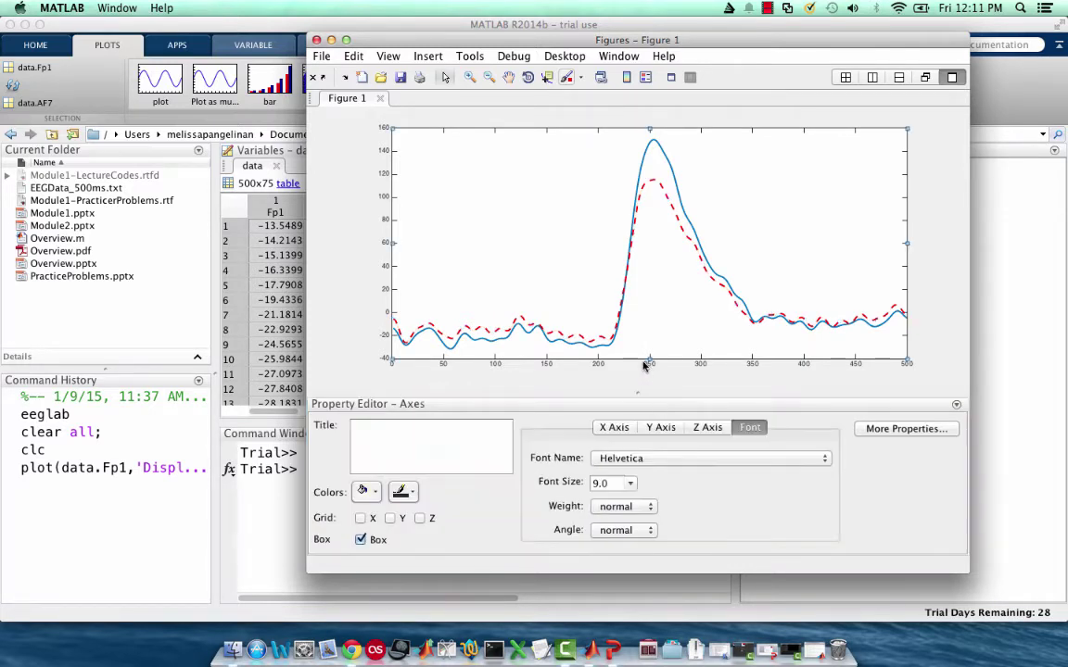
Set the axes tick-label font to Arial at font size 18.
left_click(612, 483)
type("18")
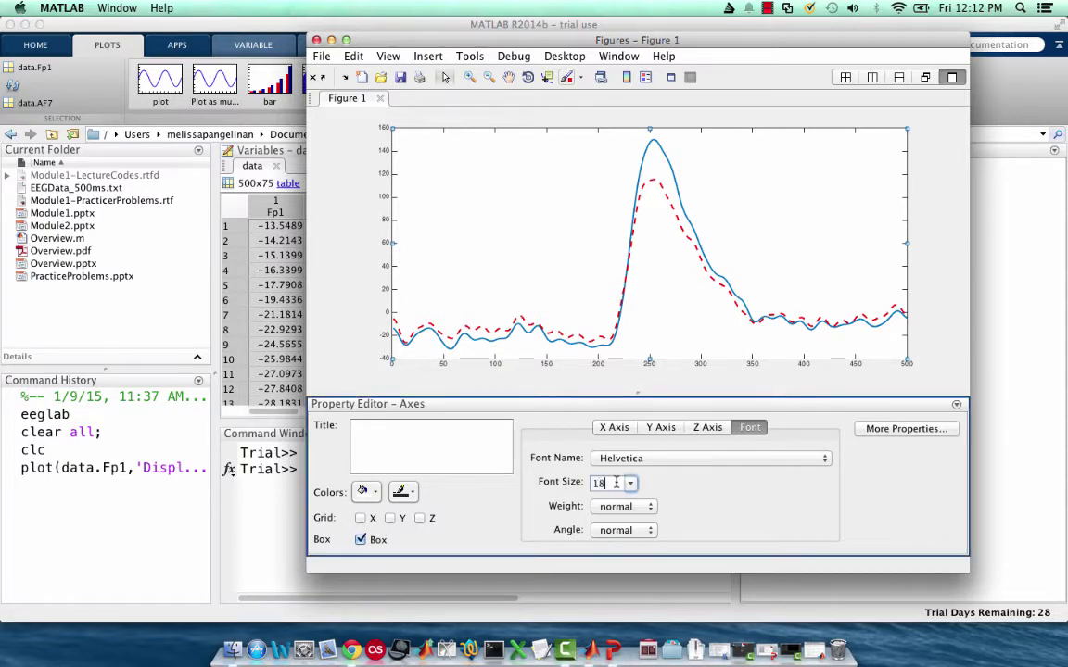
key("Return")
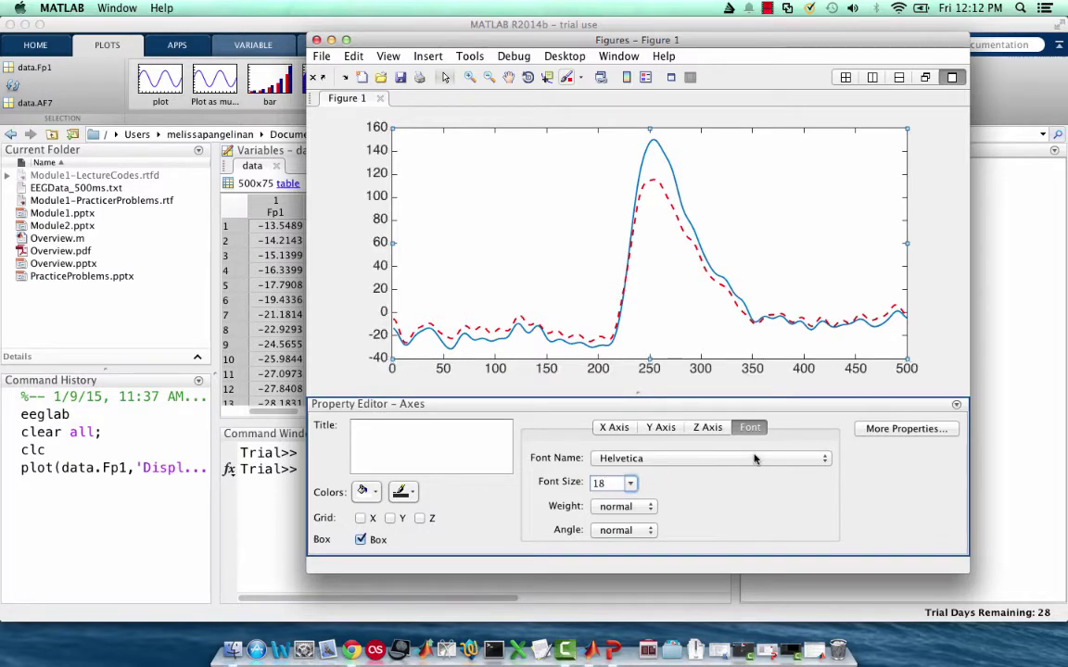
left_click(755, 458)
scroll(753, 515, "up", 15)
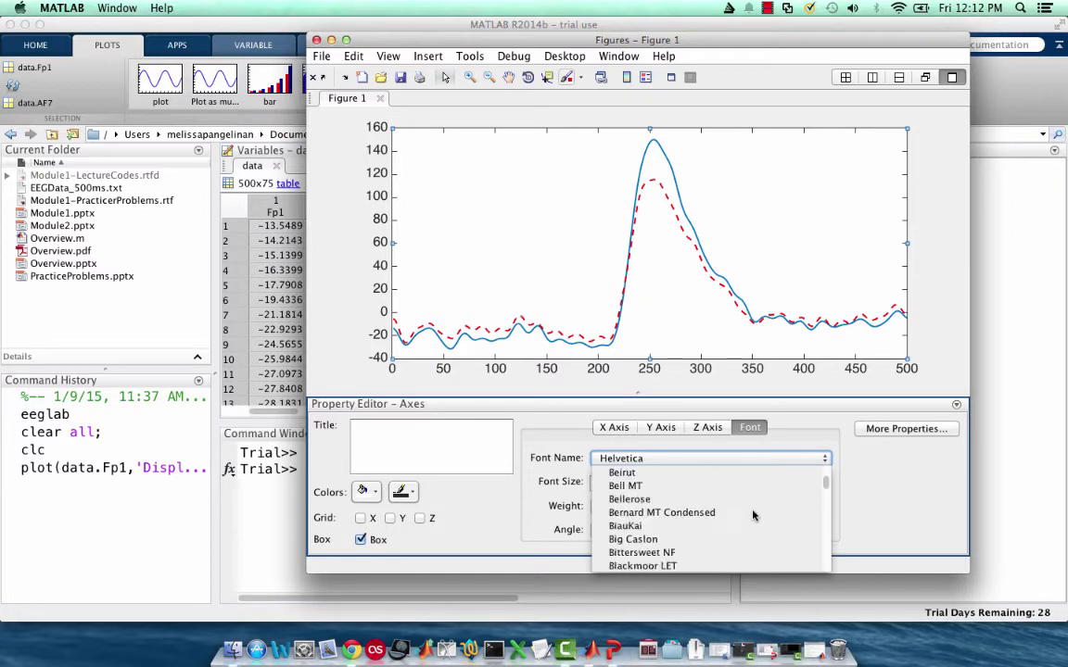
scroll(715, 525, "down", 7)
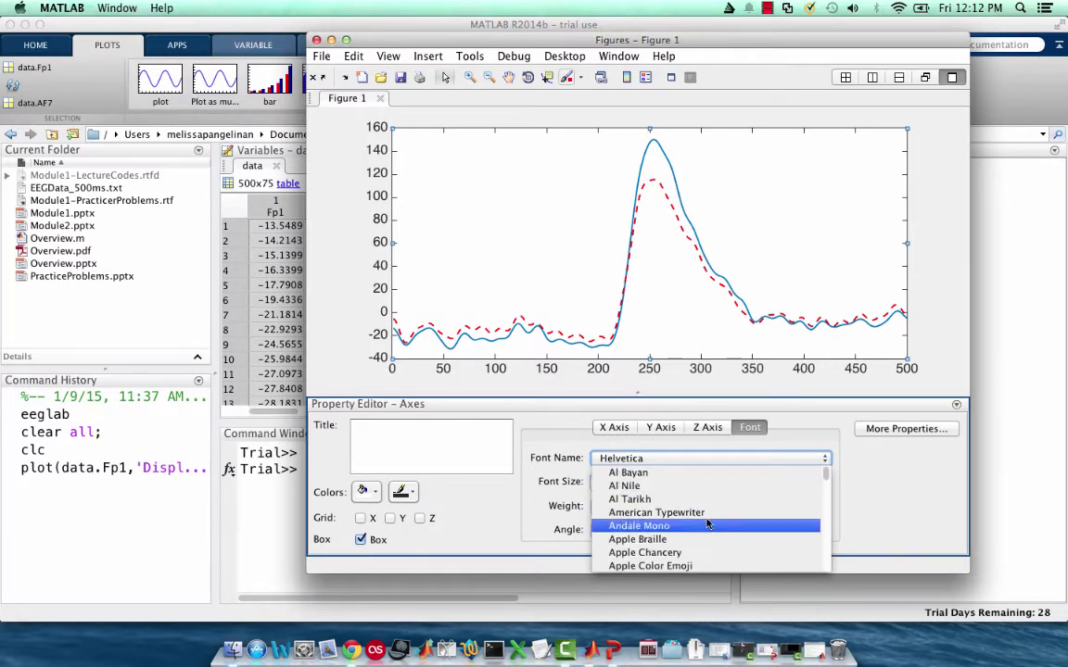
scroll(678, 537, "down", 4)
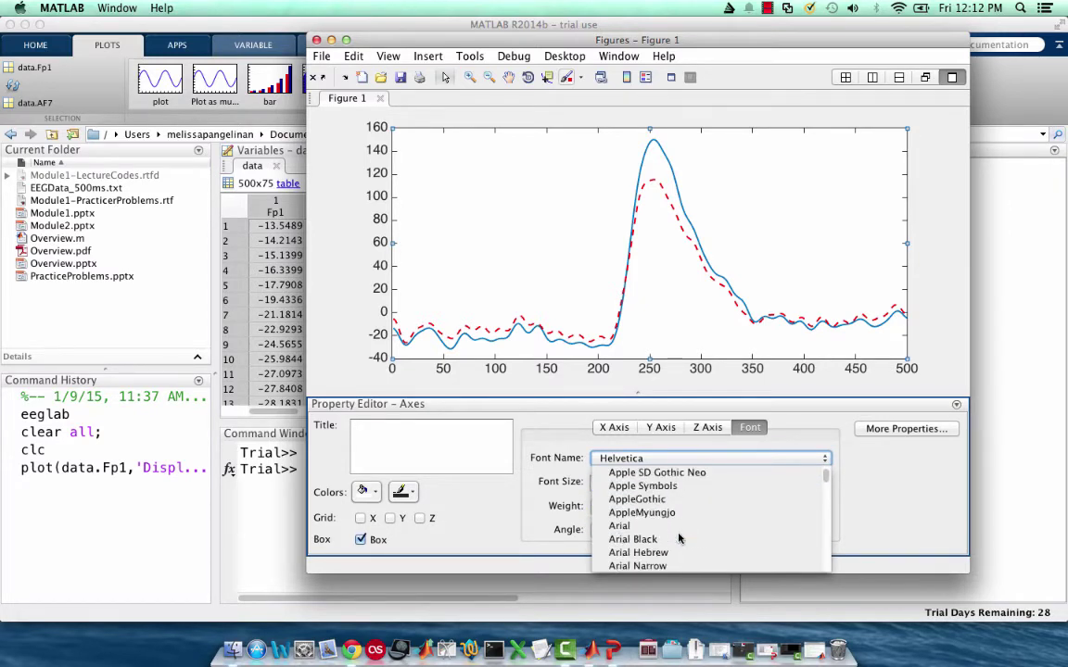
left_click(651, 527)
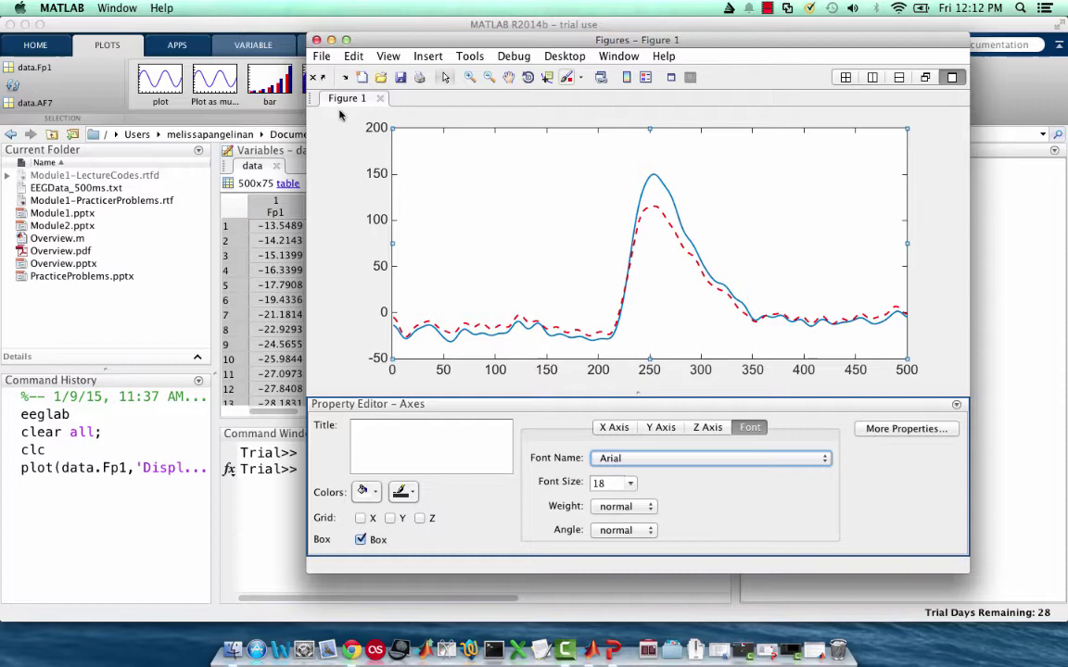
In the full axes property list, raise LineWidth from 0.5 to 2.
left_click(905, 428)
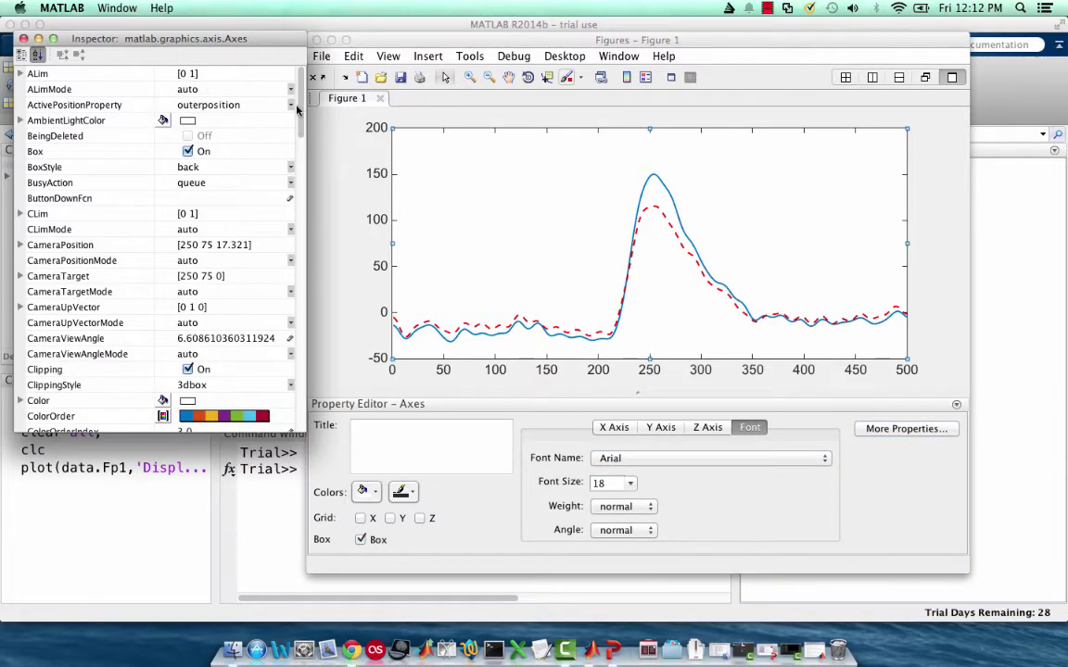
left_click_drag(302, 112, 300, 236)
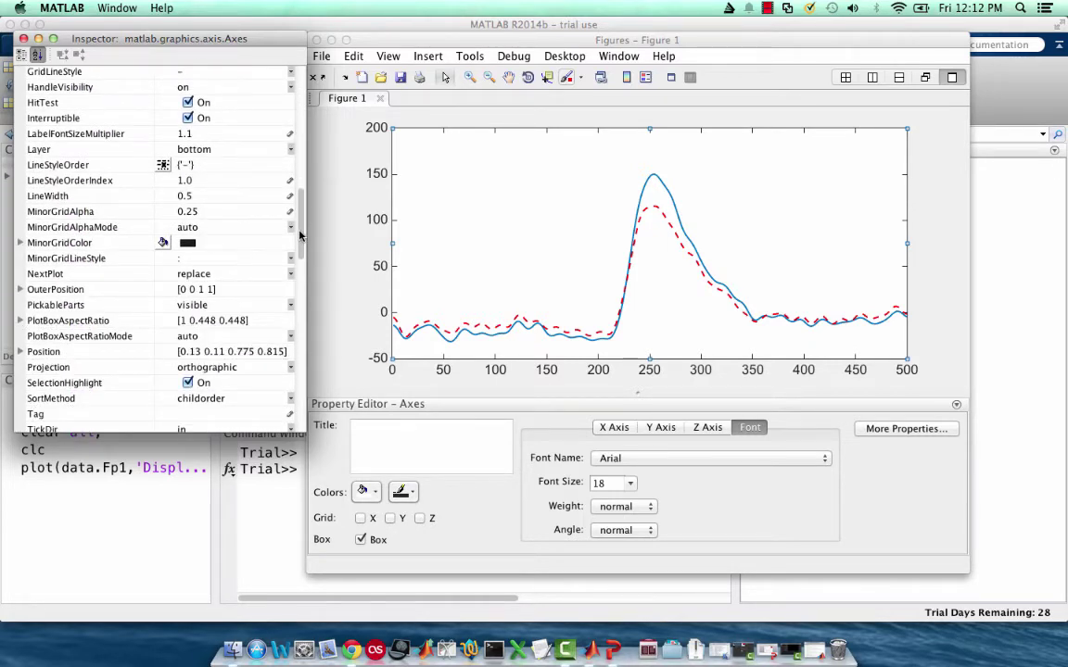
left_click(196, 195)
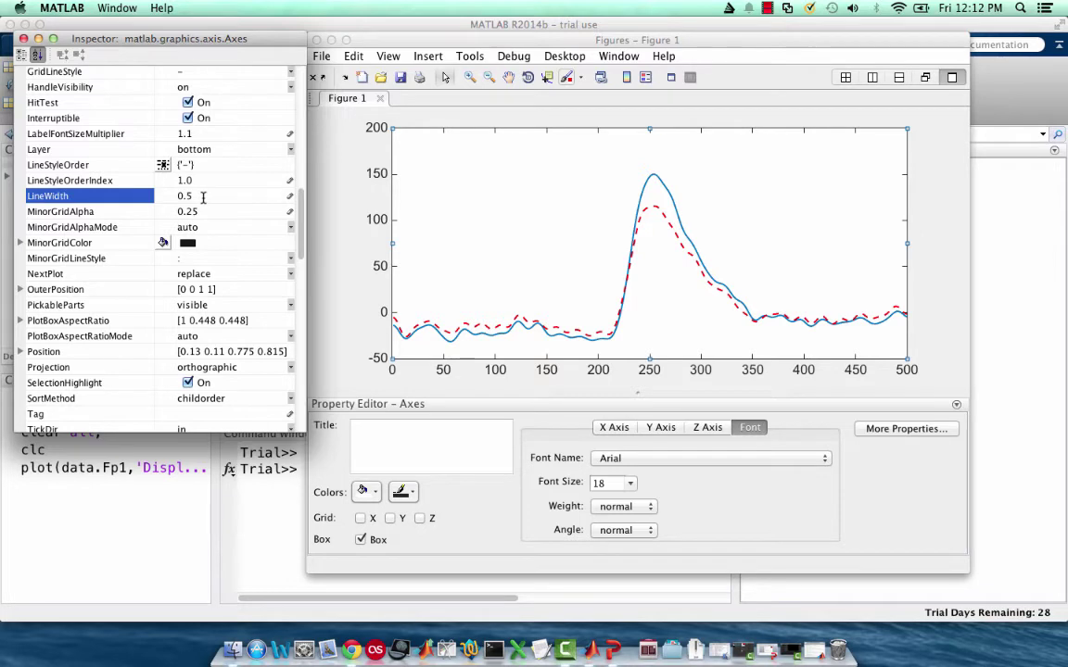
key("BackSpace")
key("BackSpace")
key("BackSpace")
type("2")
key("Return")
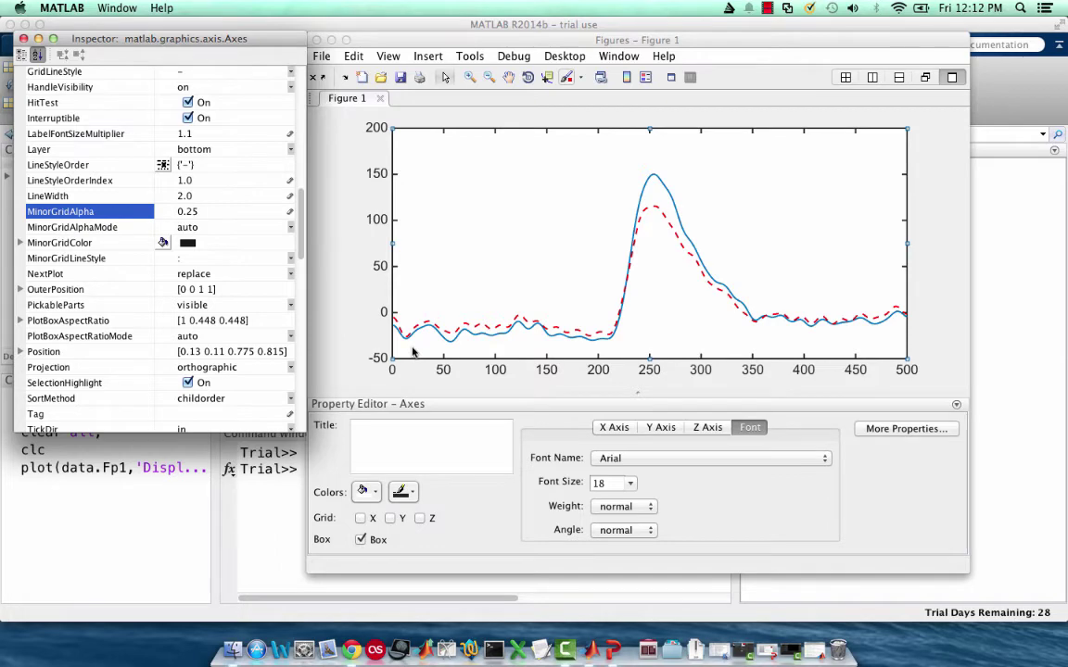
Insert a legend for Fp1 and AF7 and set its border colour to white.
left_click(23, 39)
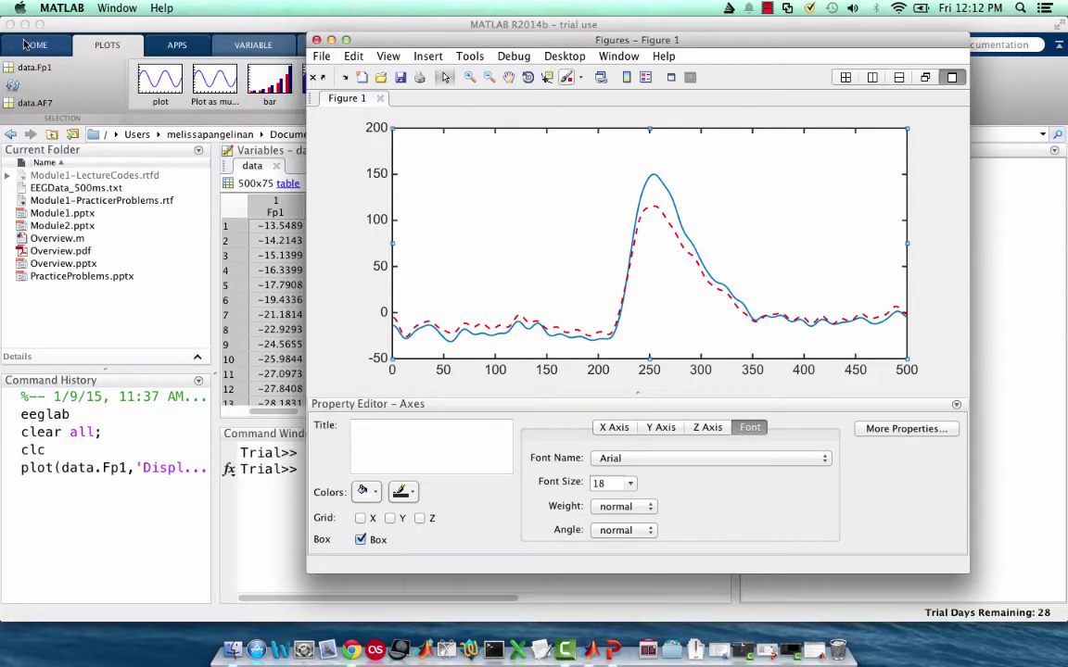
left_click(646, 77)
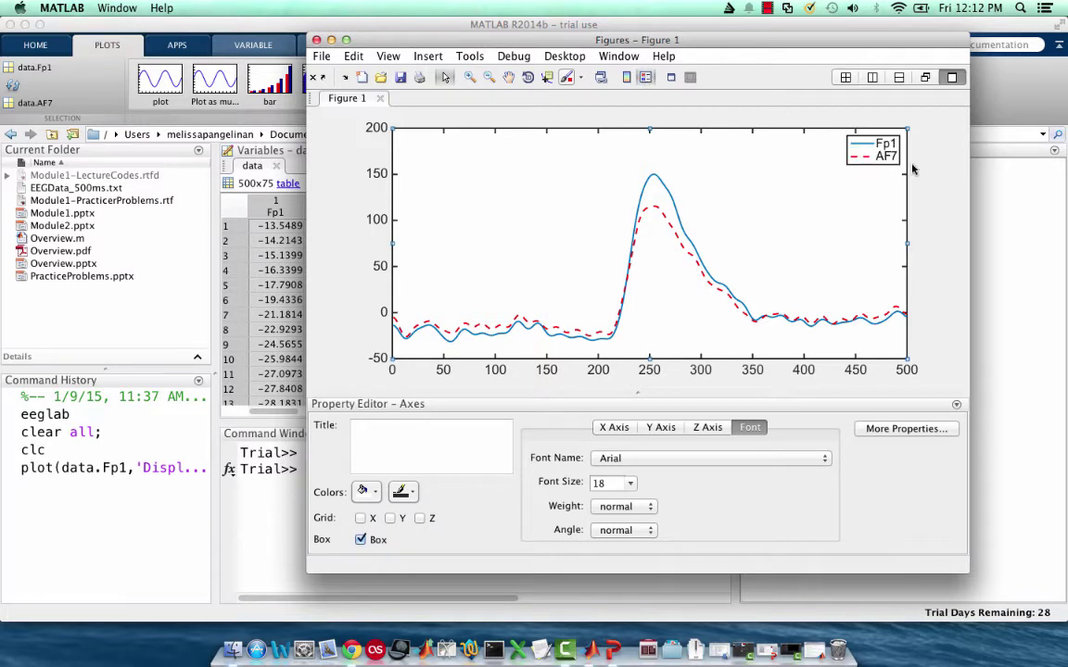
left_click(875, 164)
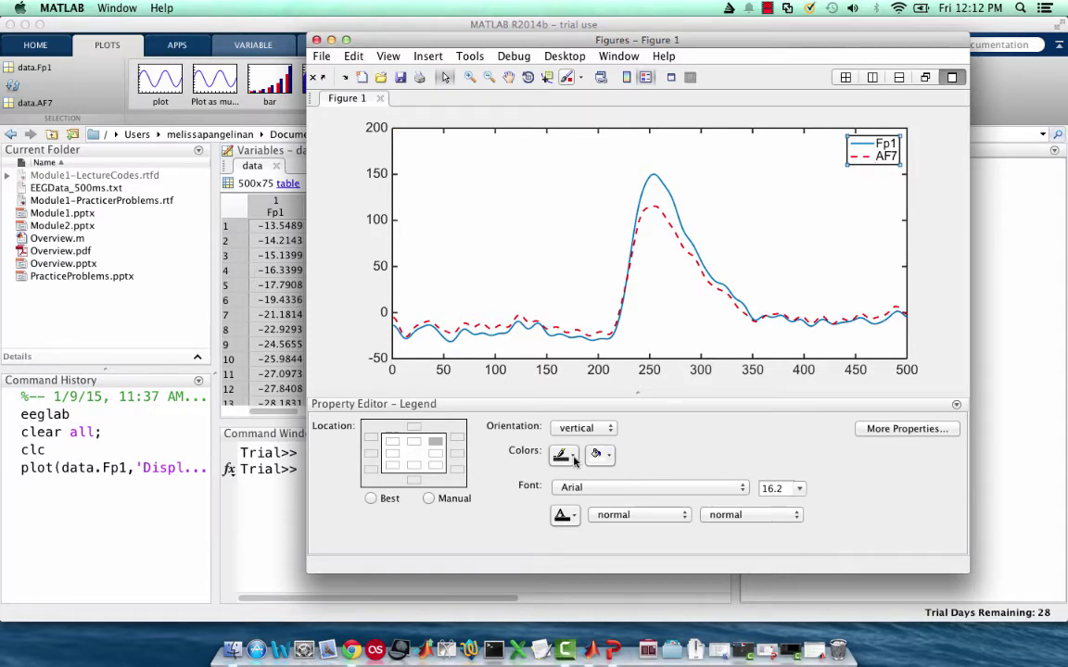
left_click(573, 460)
left_click(581, 434)
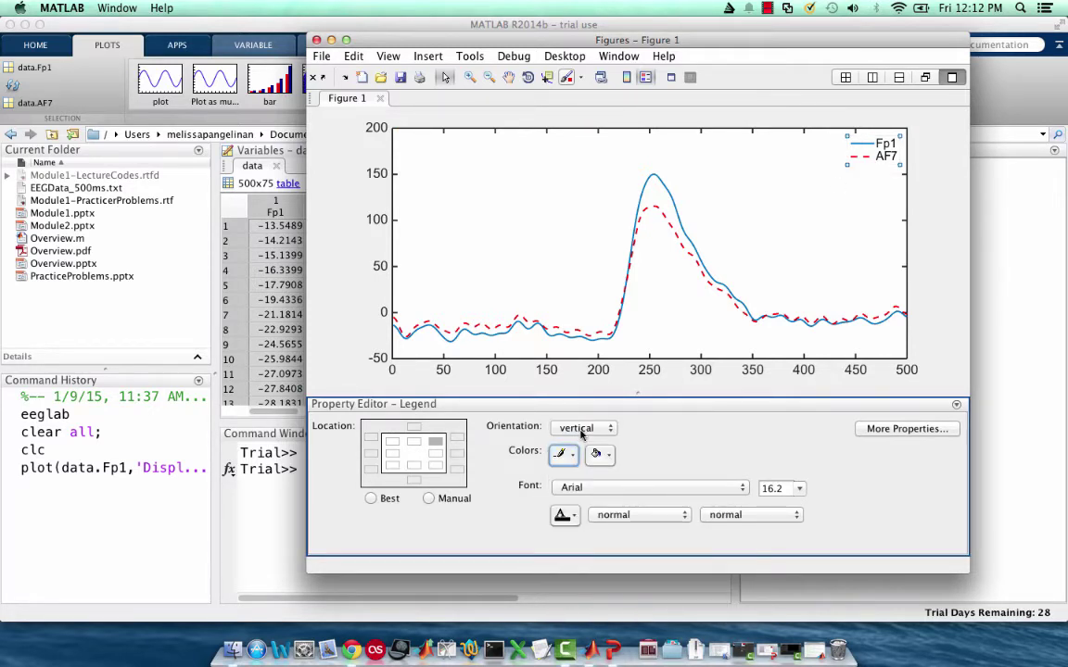
Set the figure background colour to white.
left_click(944, 347)
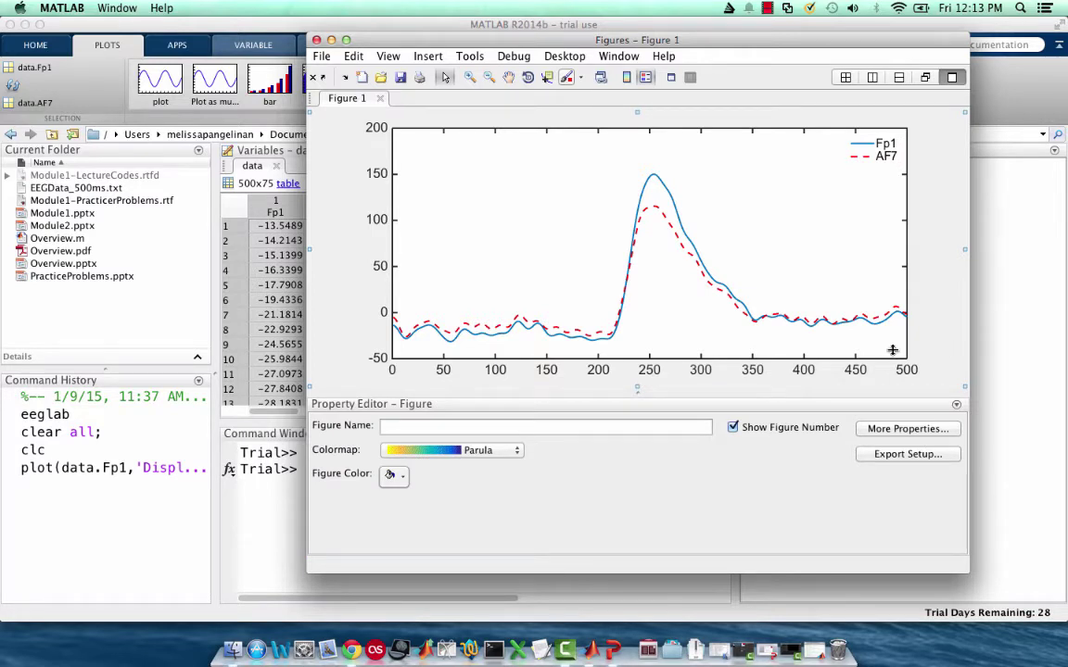
left_click(395, 474)
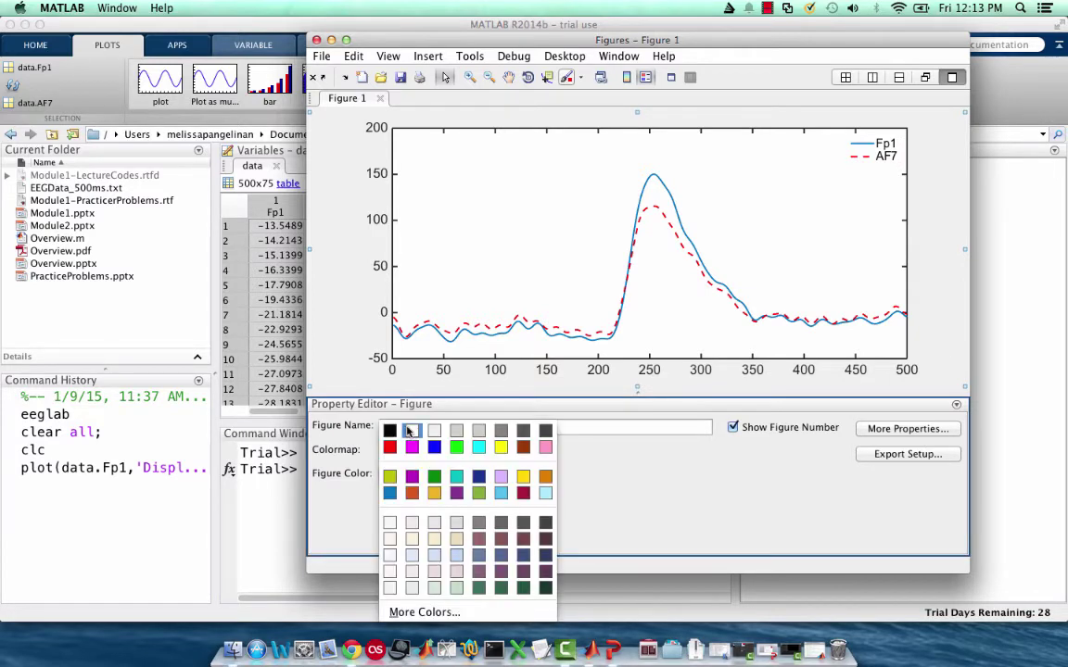
left_click(411, 430)
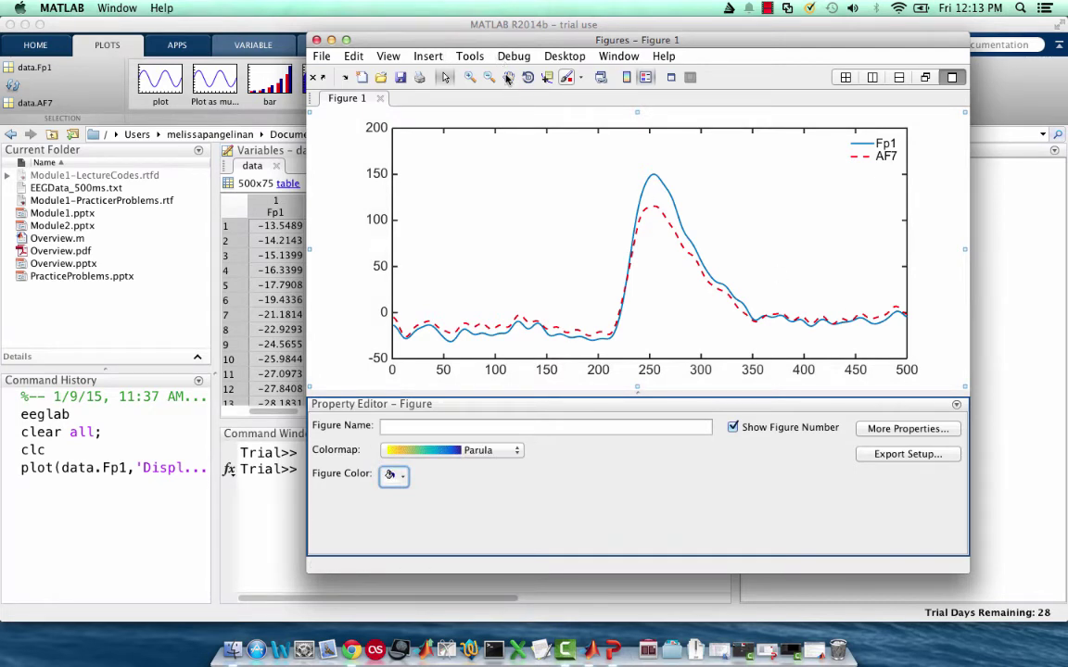
left_click(506, 78)
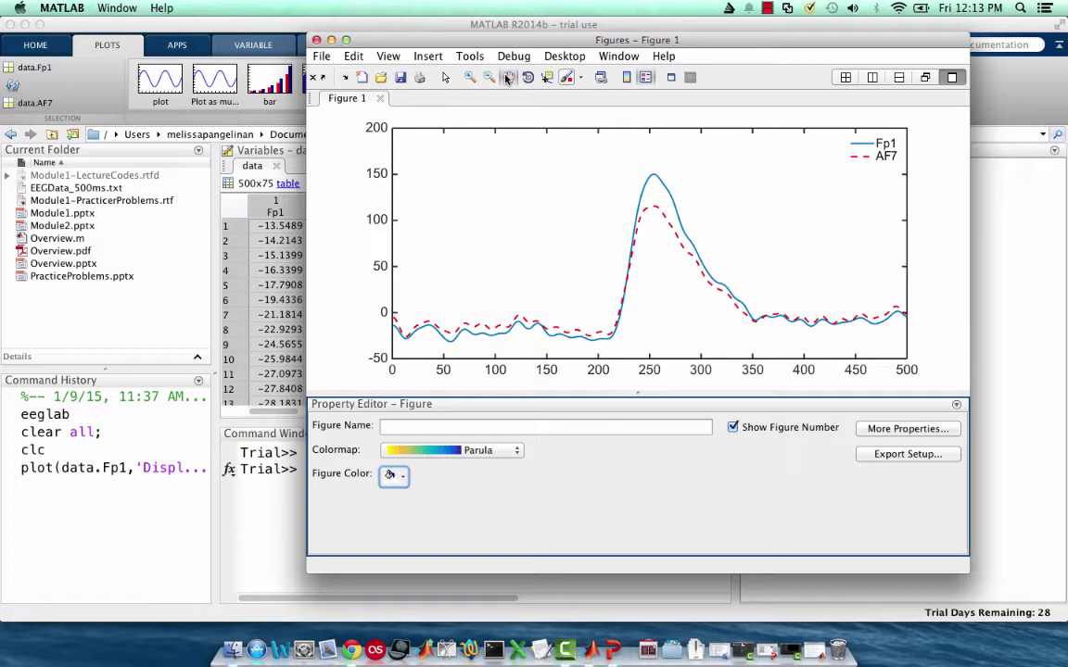
Use File > Generate Code to produce a createfigure function recreating the styled figure.
left_click(319, 58)
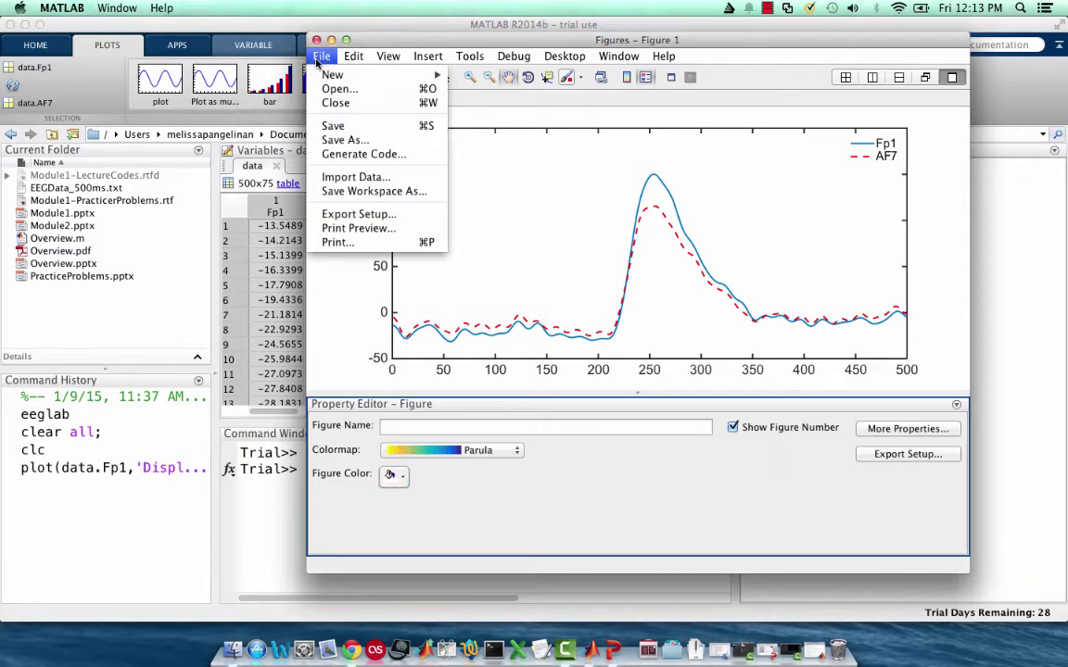
left_click(334, 156)
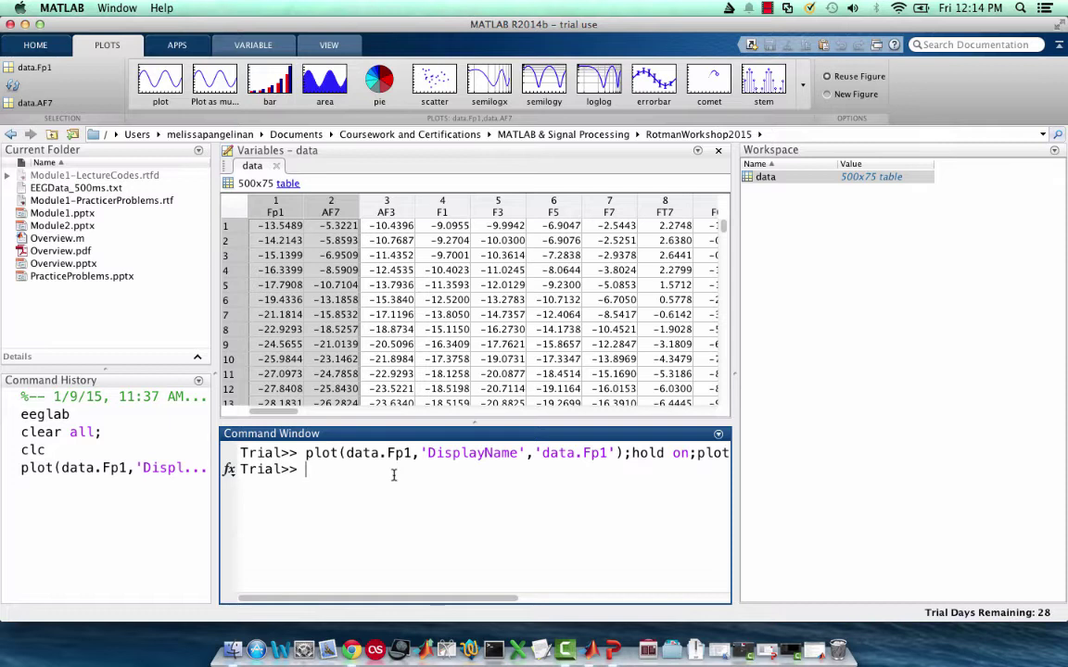
Run summary(data) in the Command Window, then switch back to the lecture script.
type("summary()")
key("Left")
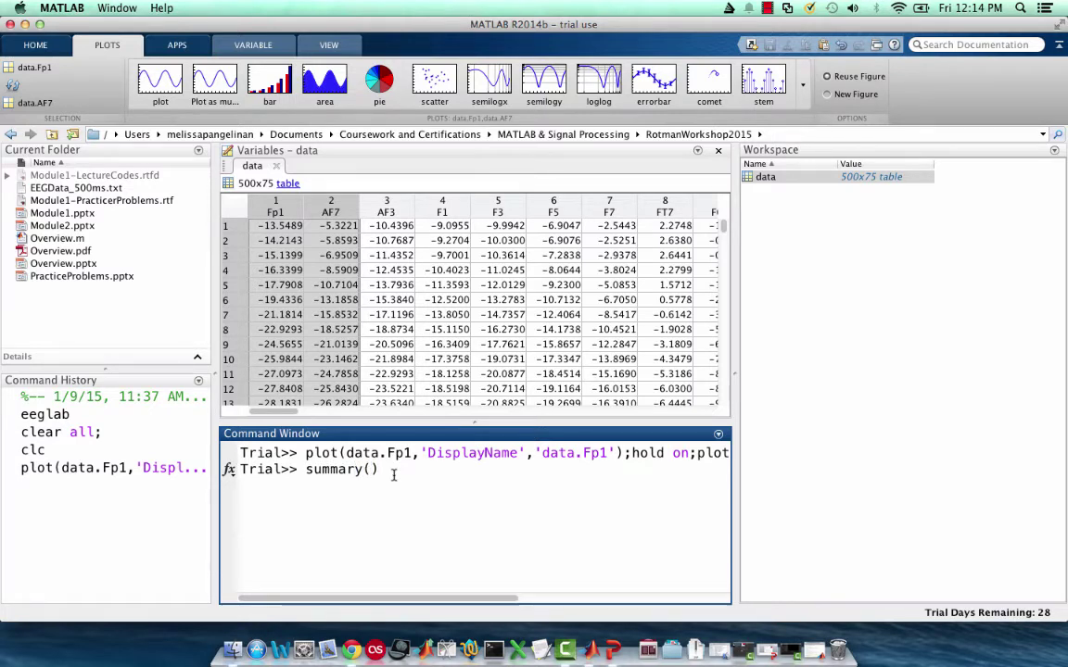
type("data")
key("Right")
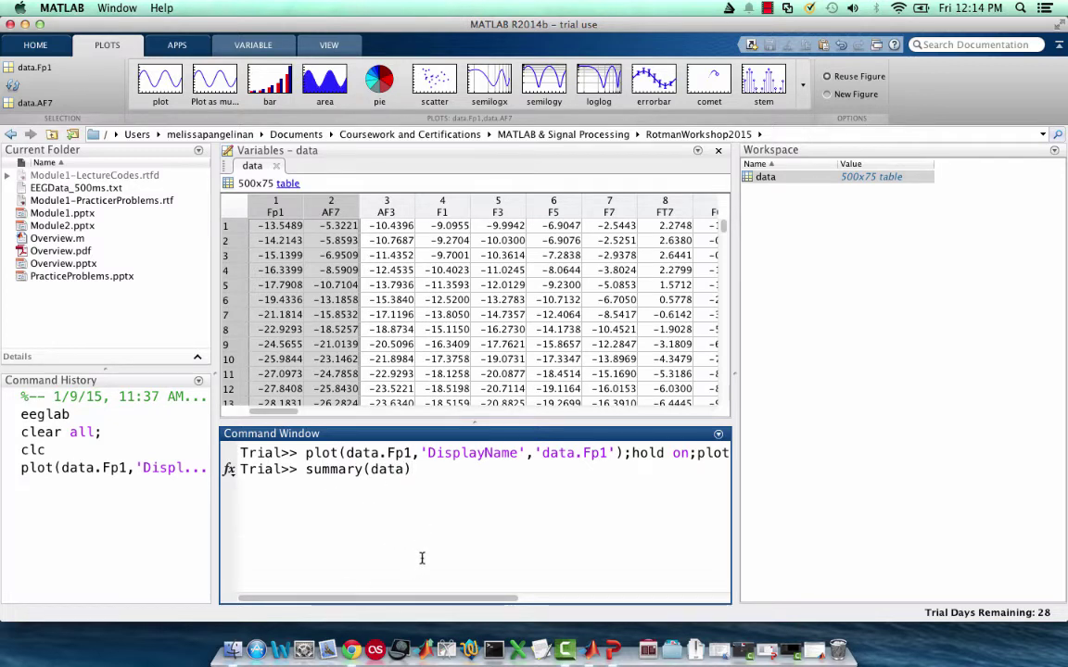
key("Return")
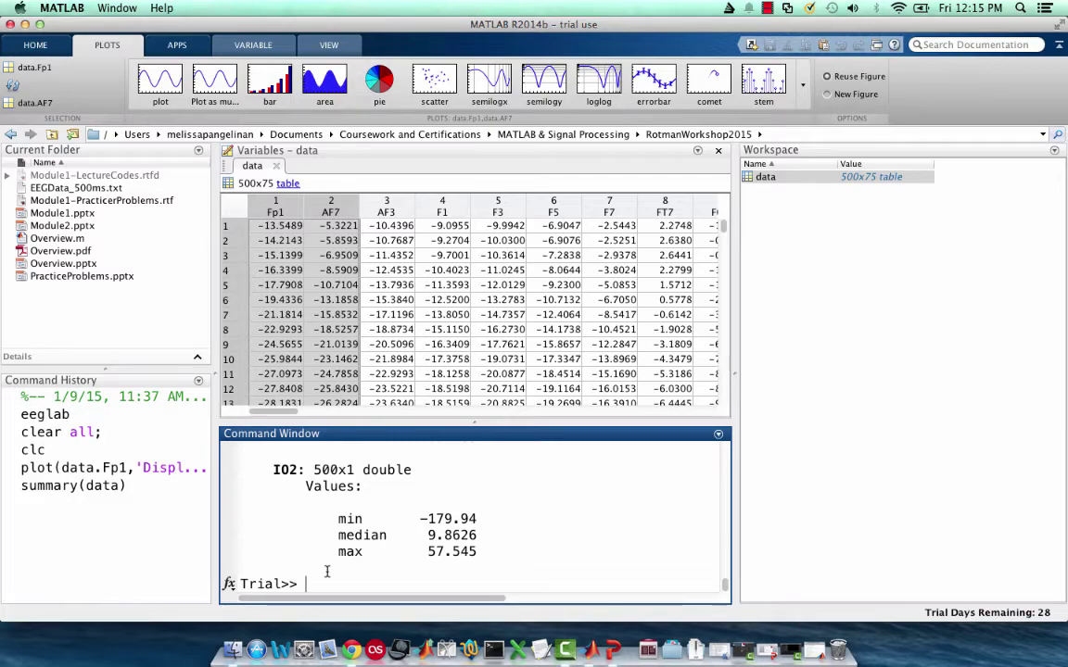
key("ctrl+Up")
key("ctrl+Up")
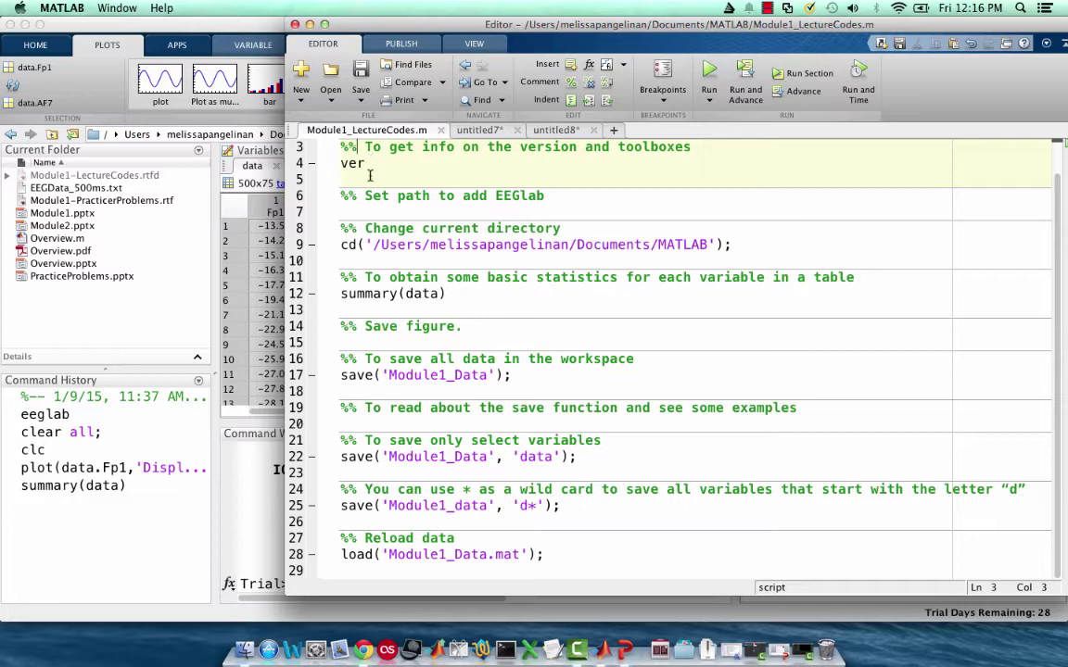
Step through the path, directory, statistics, Save figure, save and documentation sections, then move the Editor aside.
left_click(366, 277)
left_click(366, 195)
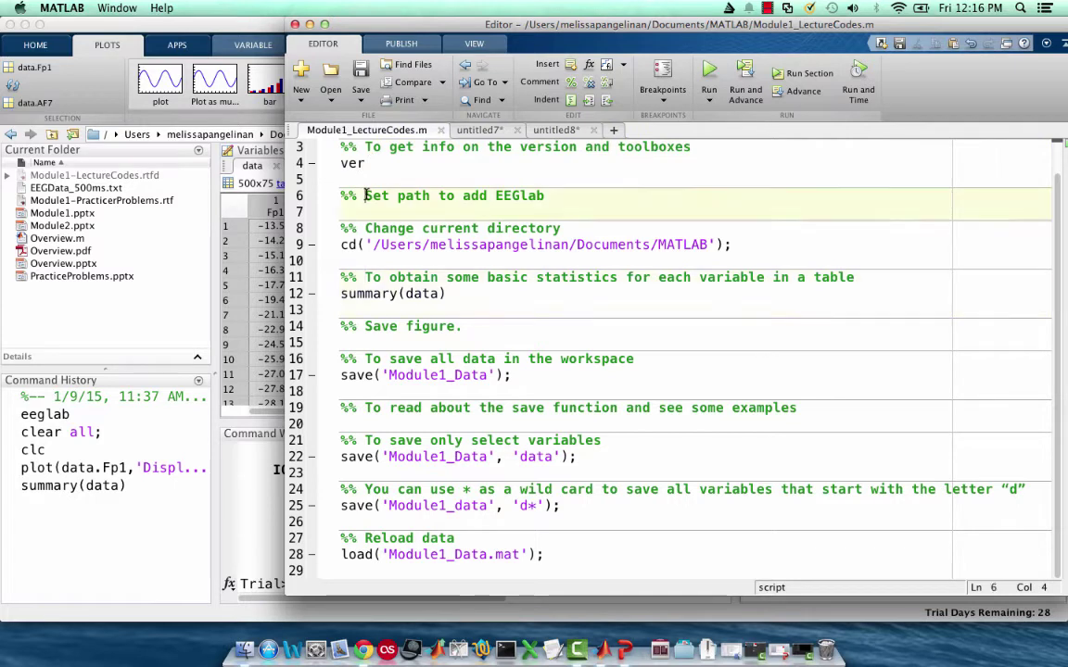
left_click(366, 228)
left_click(366, 277)
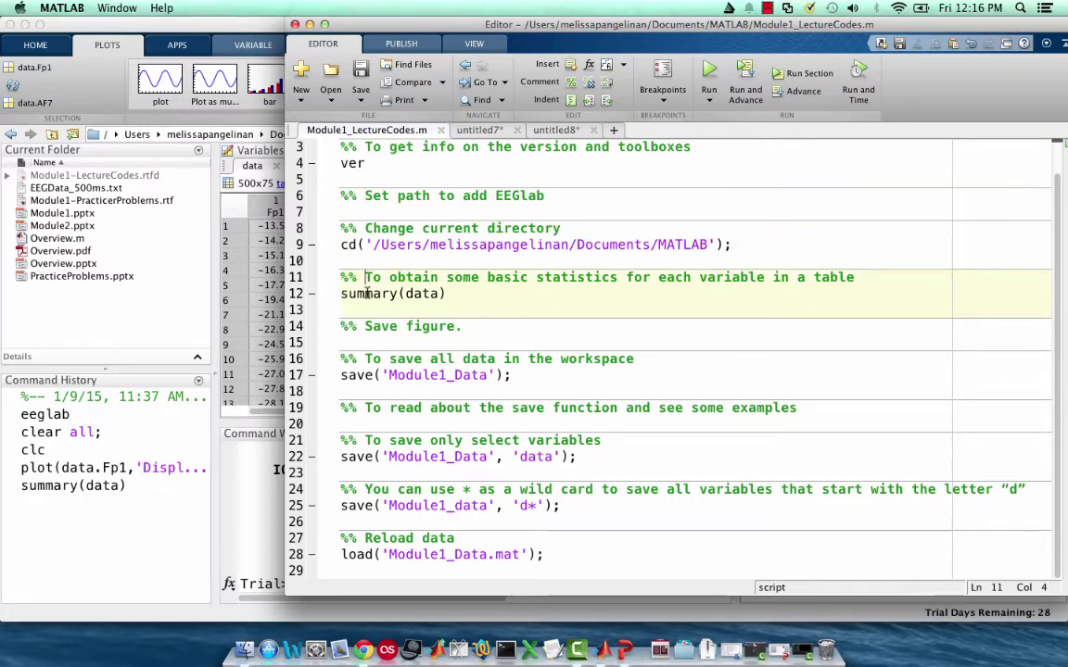
left_click(367, 327)
left_click(364, 360)
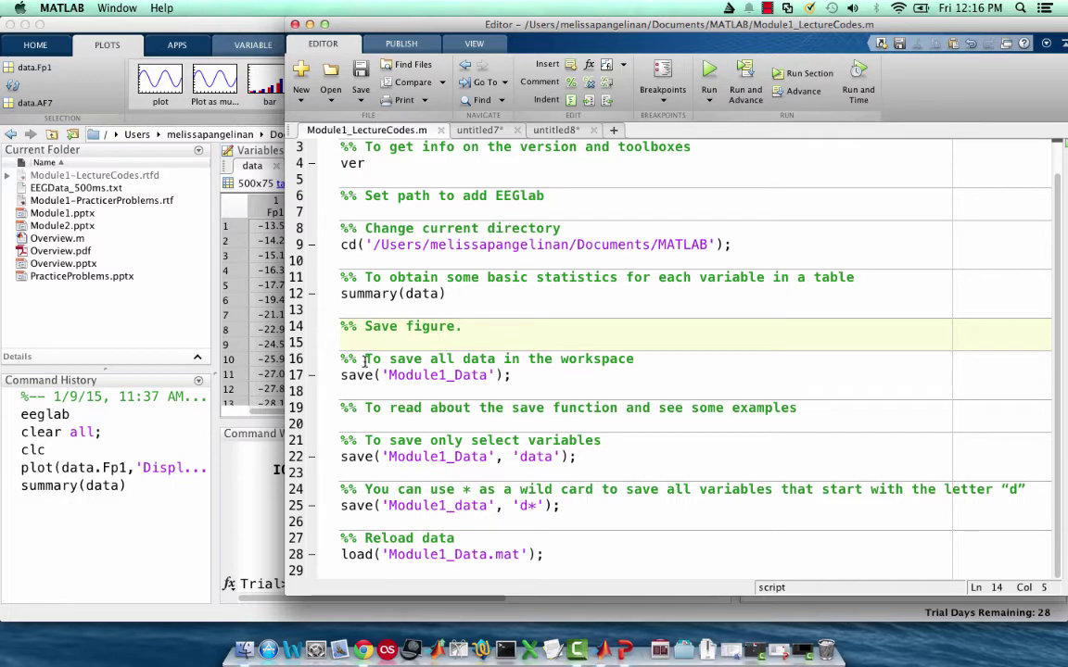
left_click(364, 408)
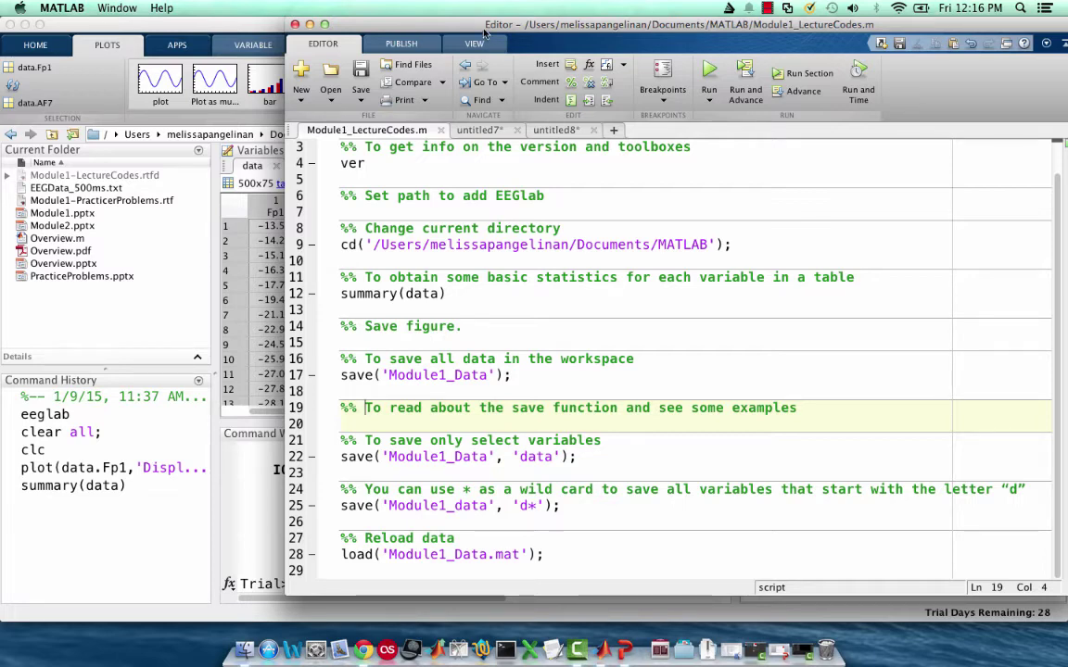
left_click_drag(482, 31, 678, 28)
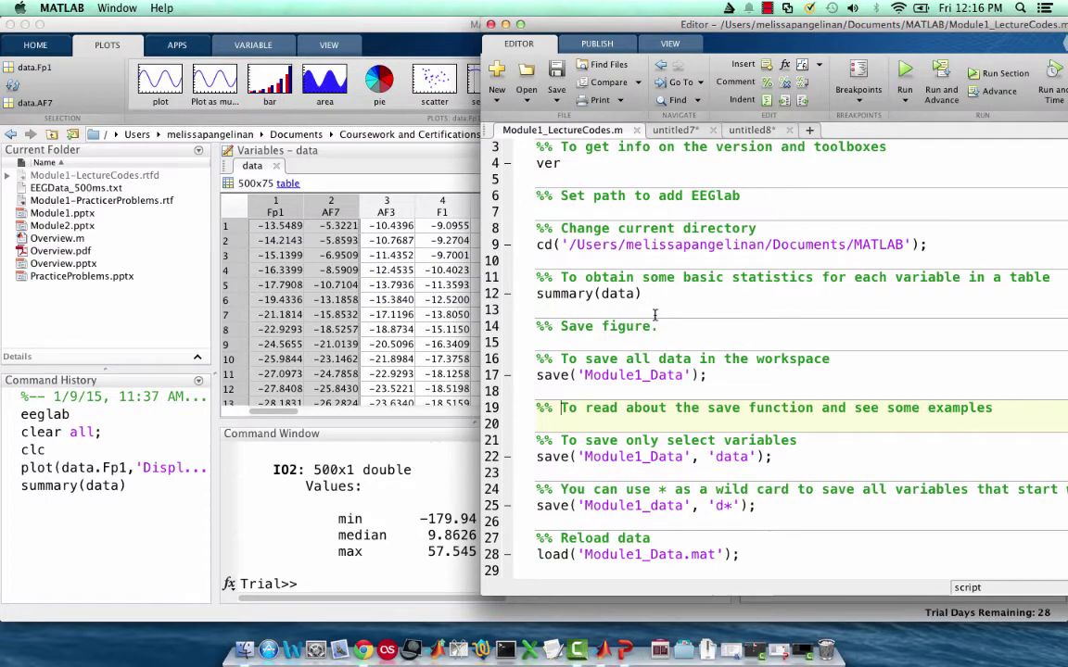
Paste the earlier Fp1/AF7 plot command from Command History onto script line 20, then view untitled8.
left_click(127, 473)
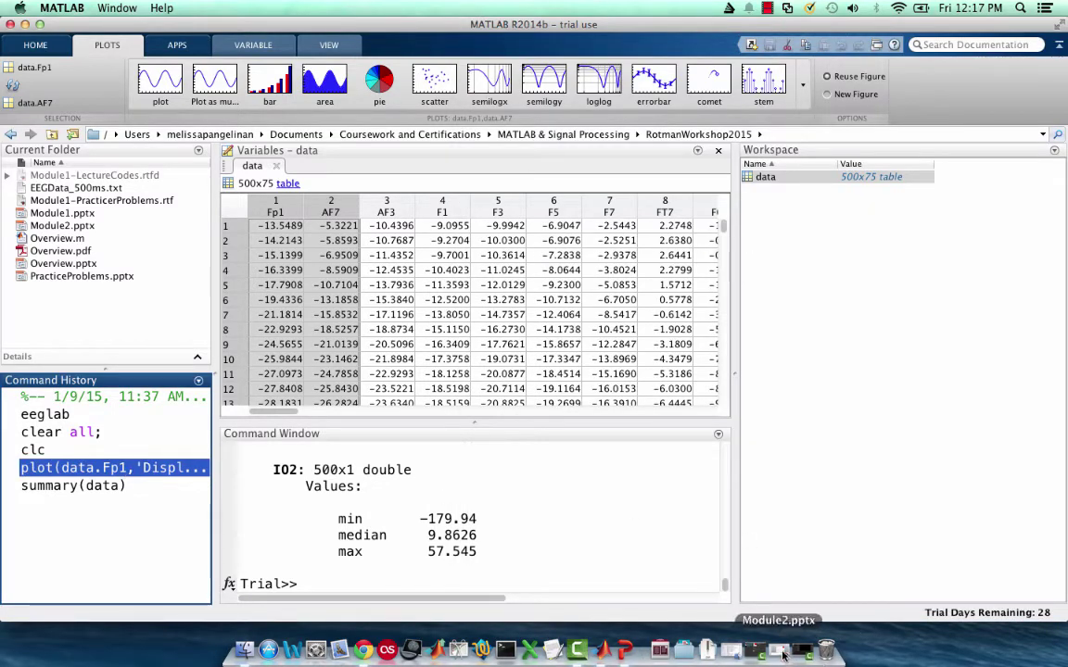
key("super+shift+0")
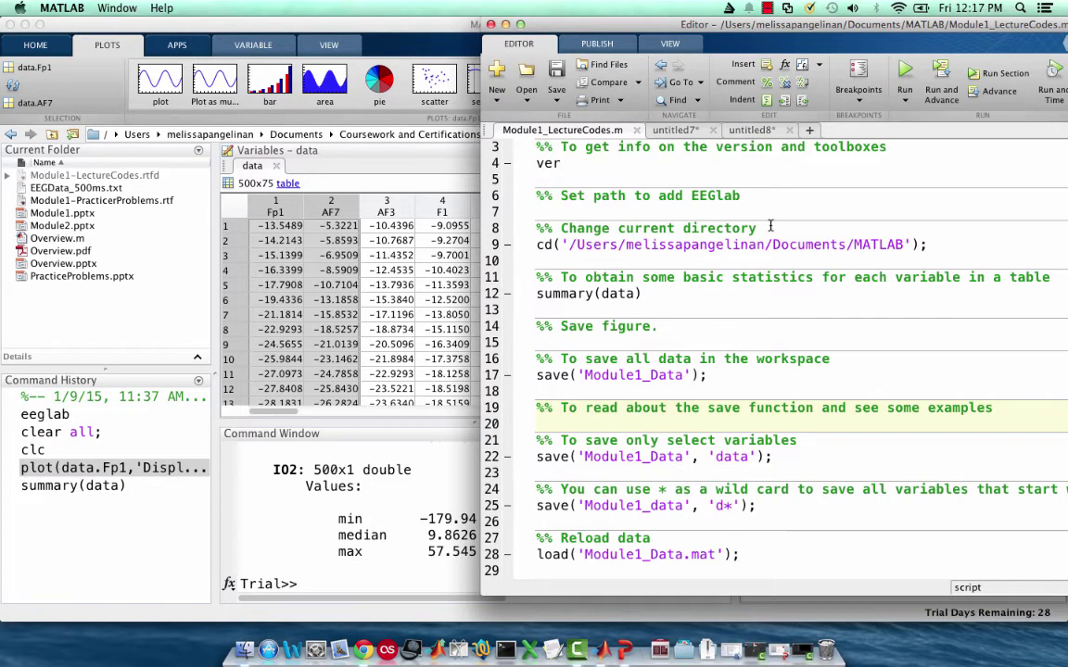
left_click(617, 424)
key("super+v")
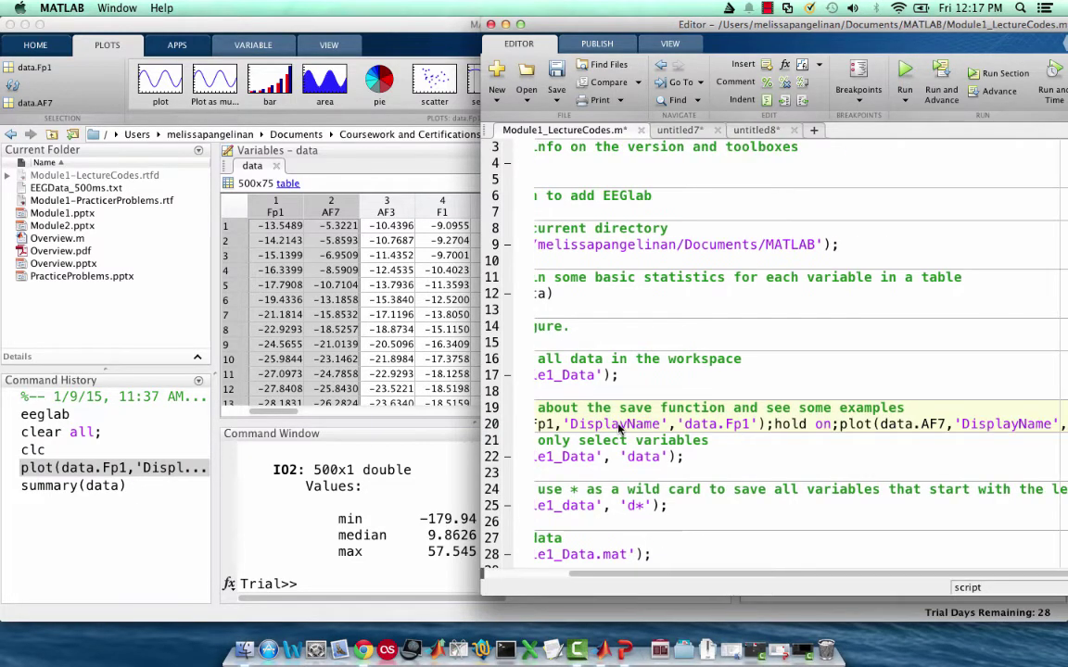
scroll(617, 427, "left", 3)
key("Return")
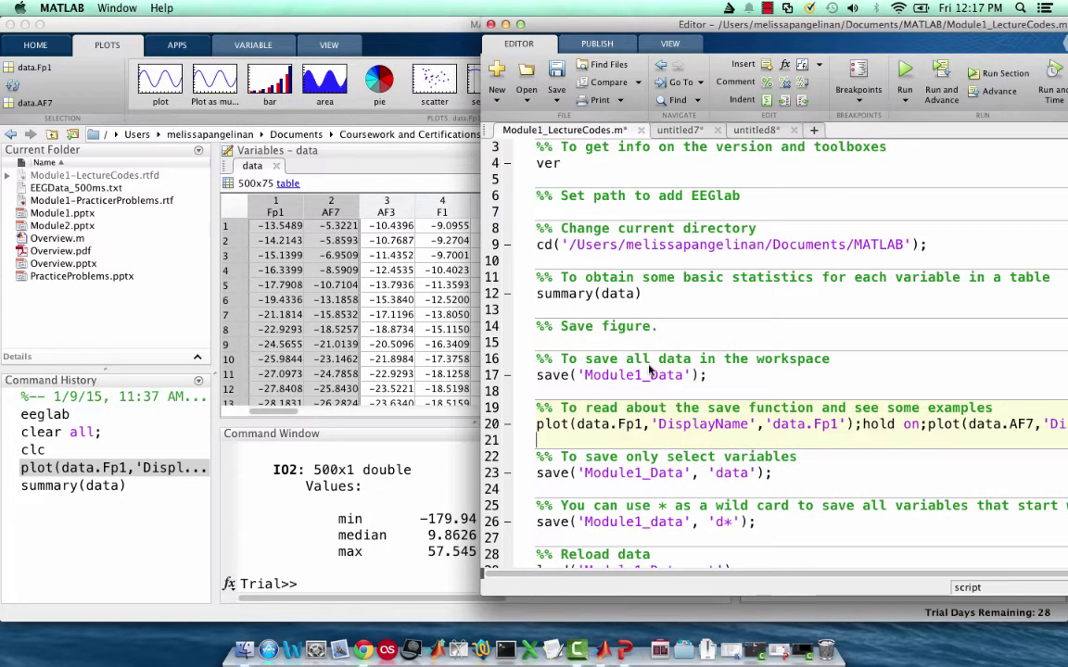
left_click(746, 131)
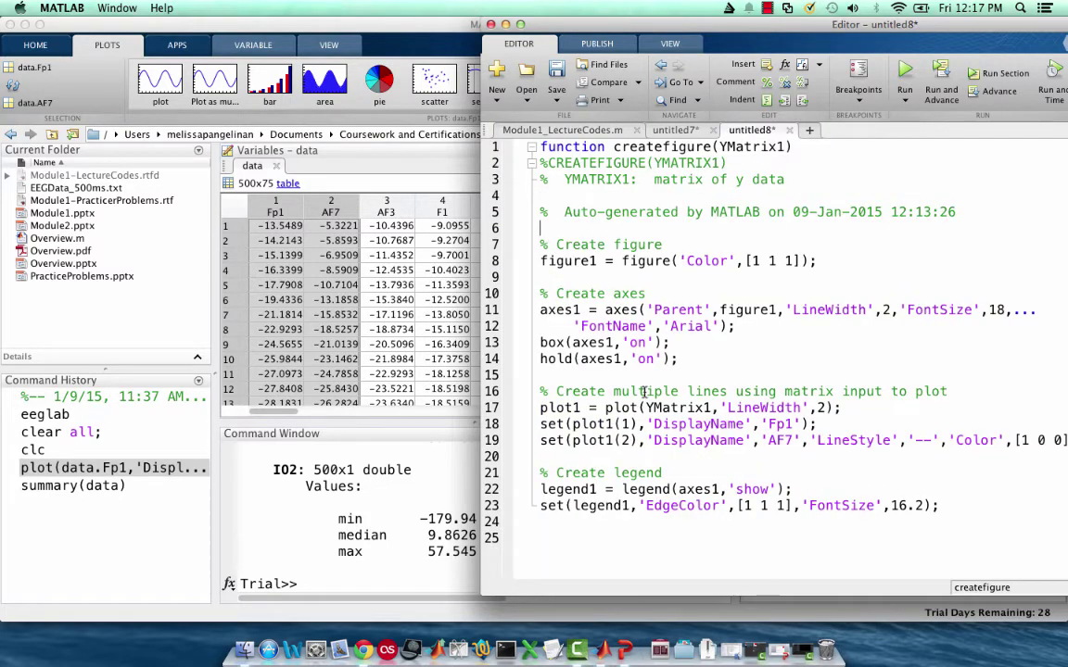
Switch the Editor back to the Module1_LectureCodes.m tab.
left_click(561, 130)
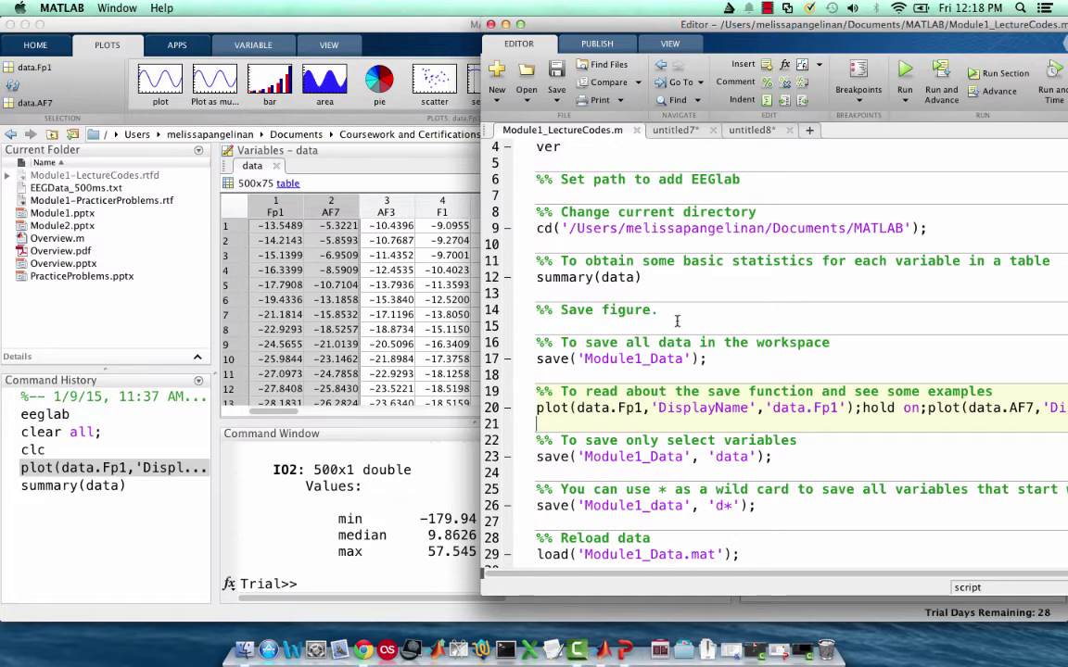
Comment the cd line with '% this code changes the... current directory to the MATLAB folder'.
left_click_drag(704, 28, 349, 6)
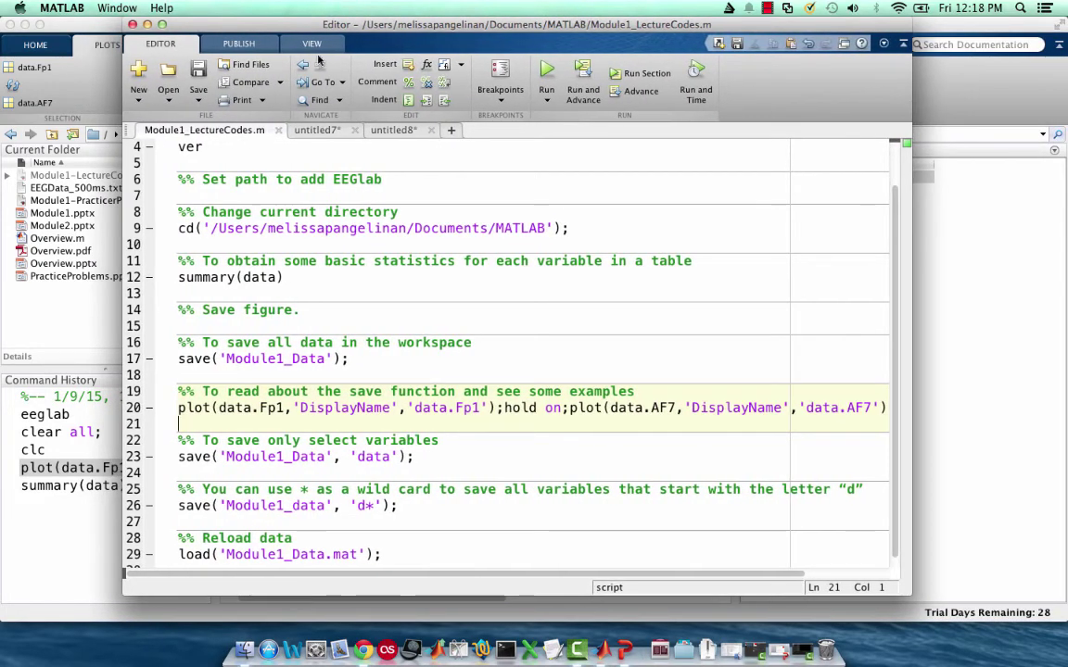
left_click(573, 234)
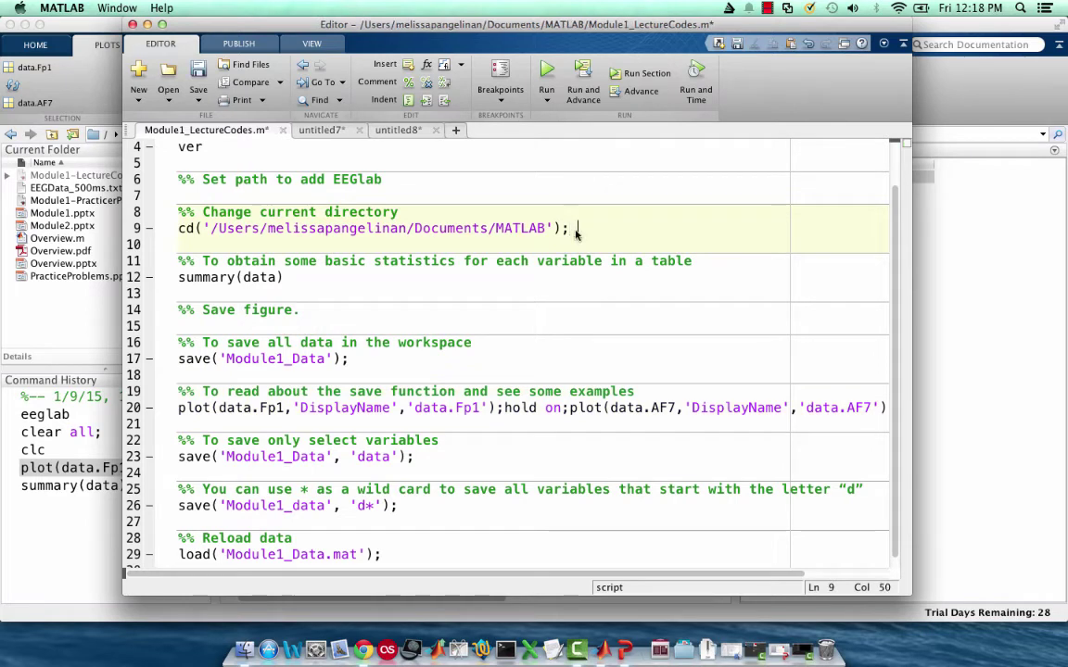
type("% this code ")
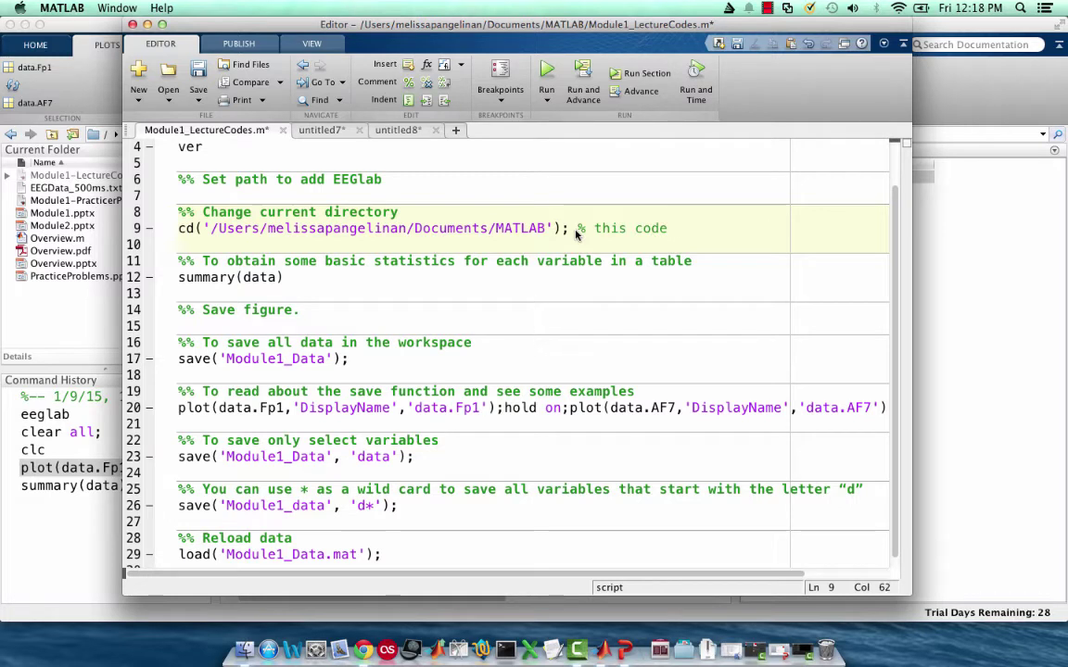
type("changes teh")
key("BackSpace")
key("BackSpace")
key("BackSpace")
key("BackSpace")
type("the...")
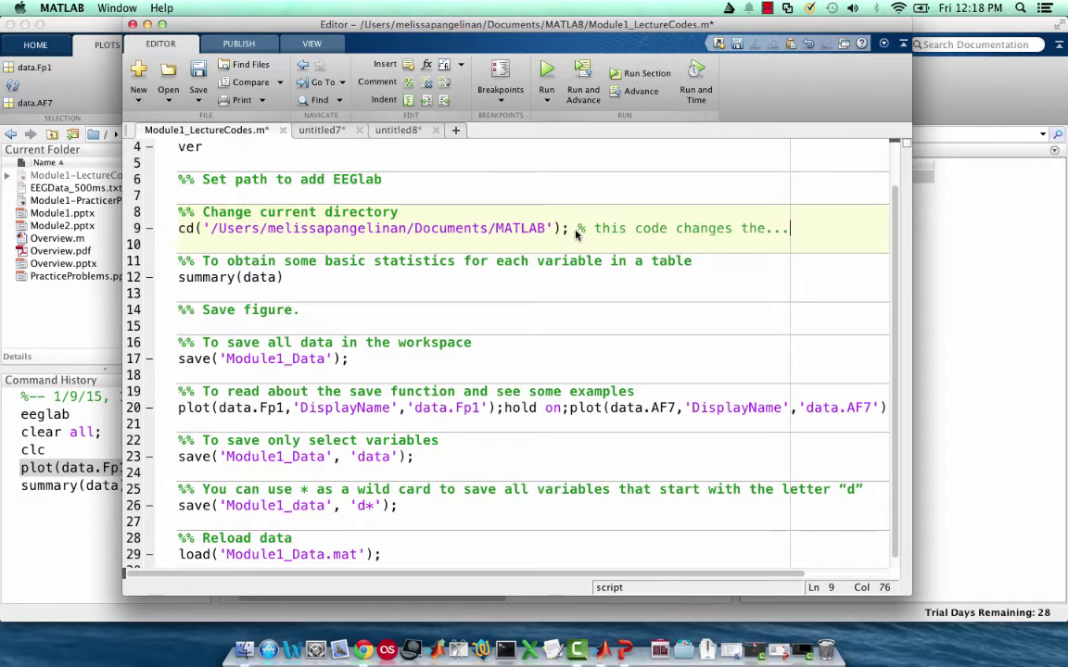
key("Return")
type("...curre")
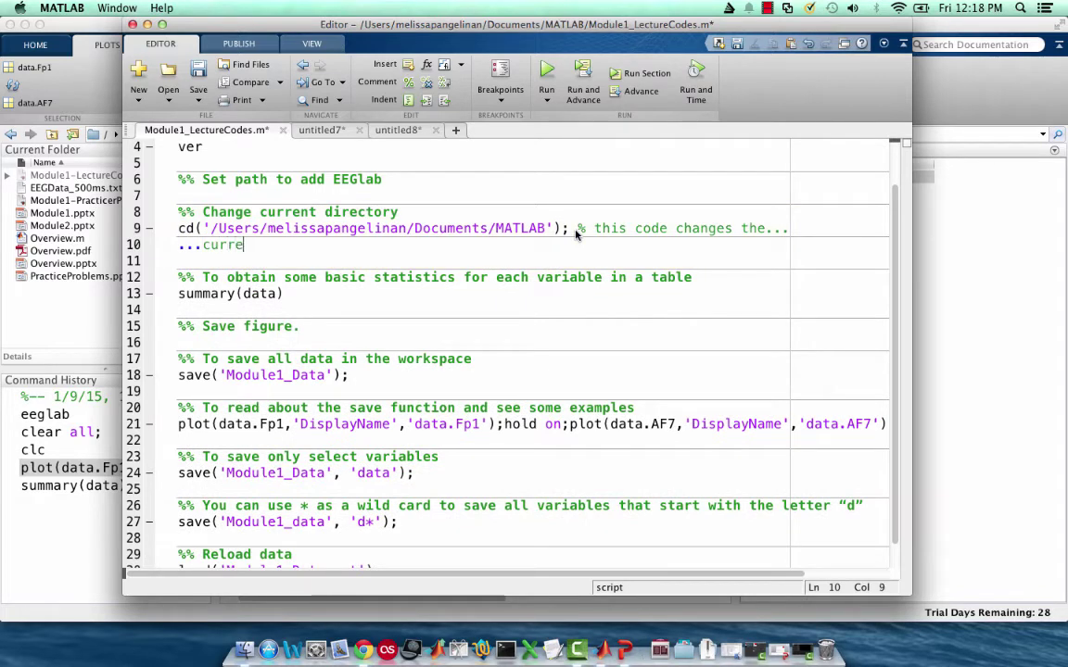
type("nt directory t o")
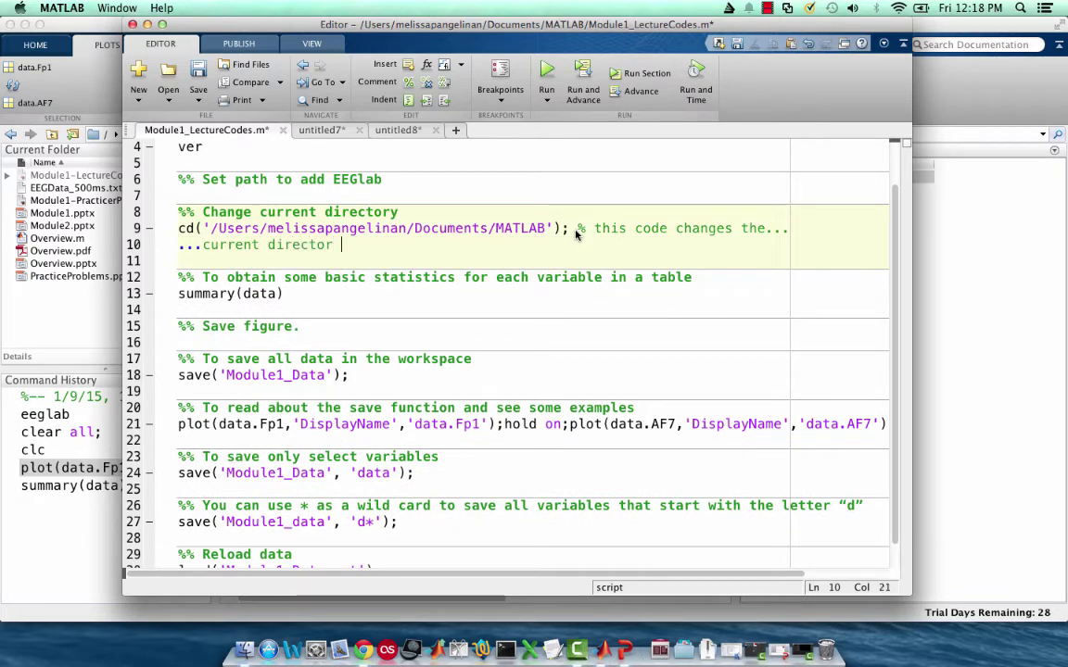
key("BackSpace")
key("BackSpace")
type("o teh")
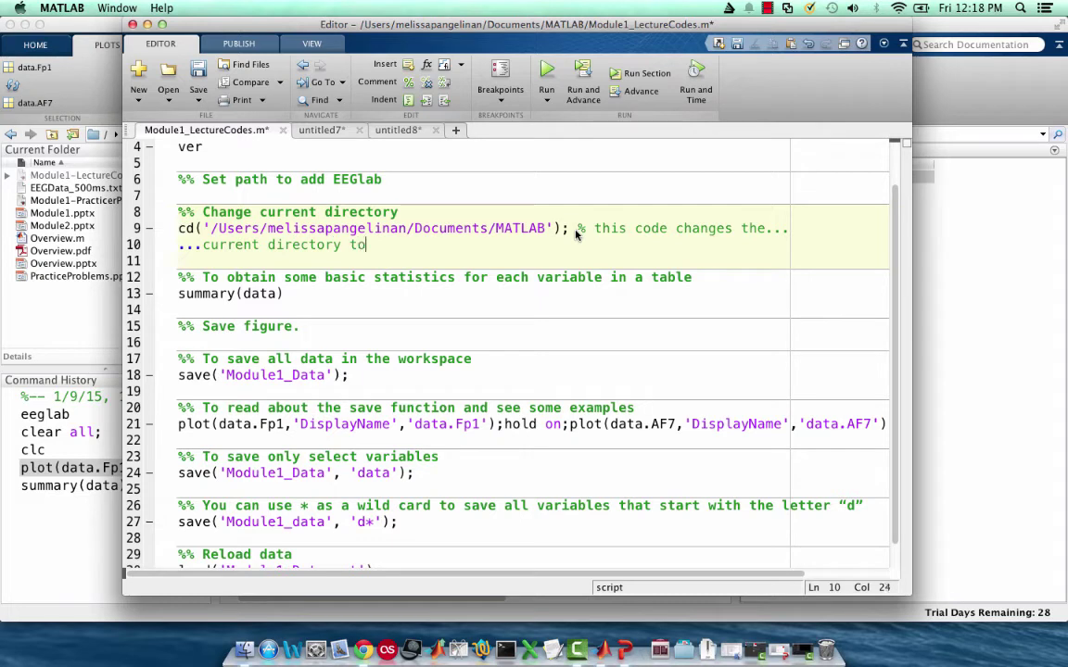
key("BackSpace")
key("BackSpace")
type("he Ma")
key("BackSpace")
type("ATLAB folder")
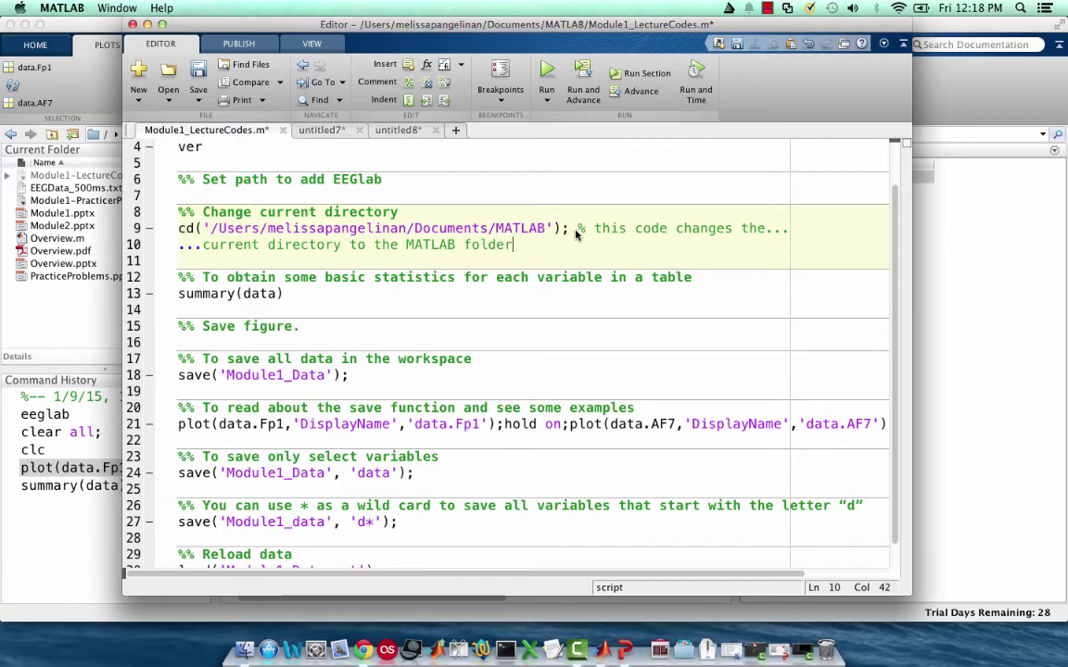
Comment the summary(data) line with '% provides summary statistics for each column'.
left_click(540, 295)
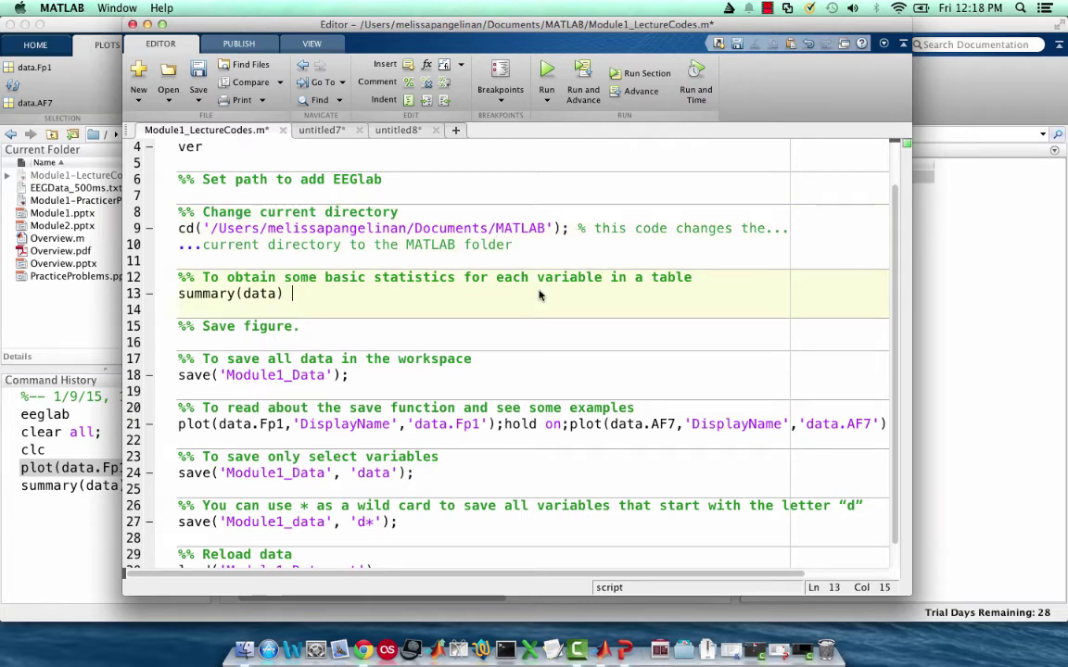
type("% pro")
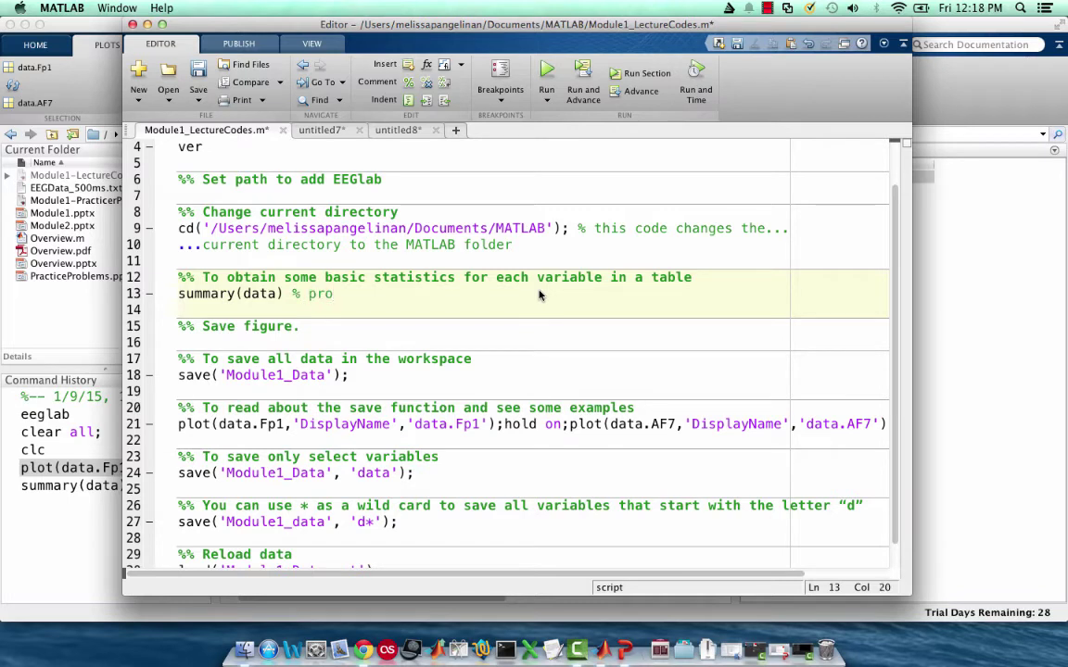
type("vides summa")
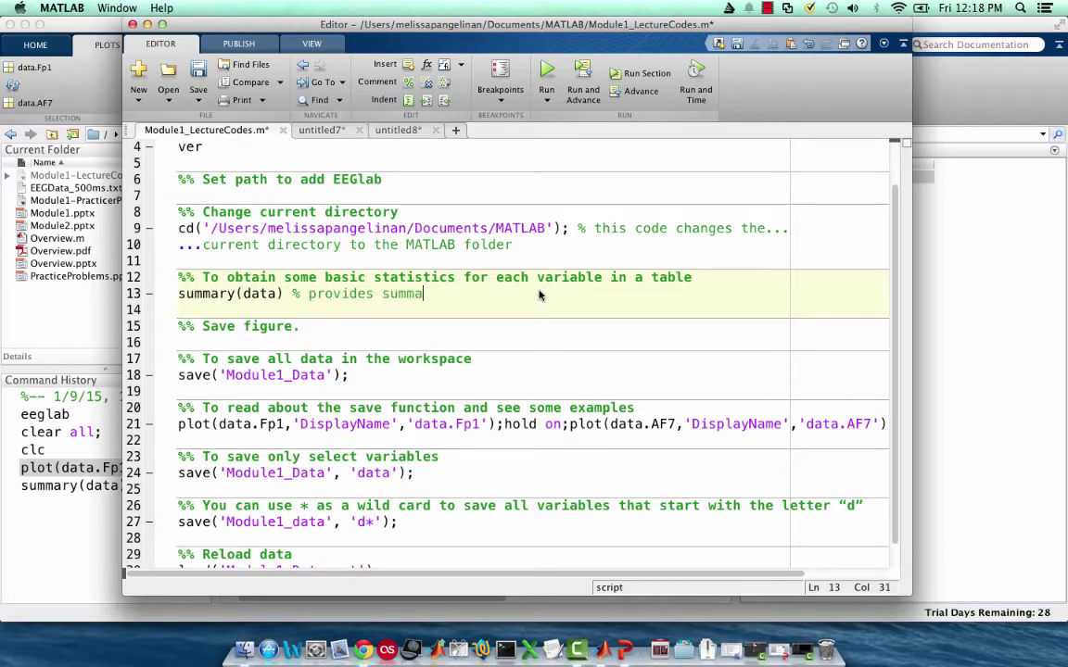
type("ry statistics fo")
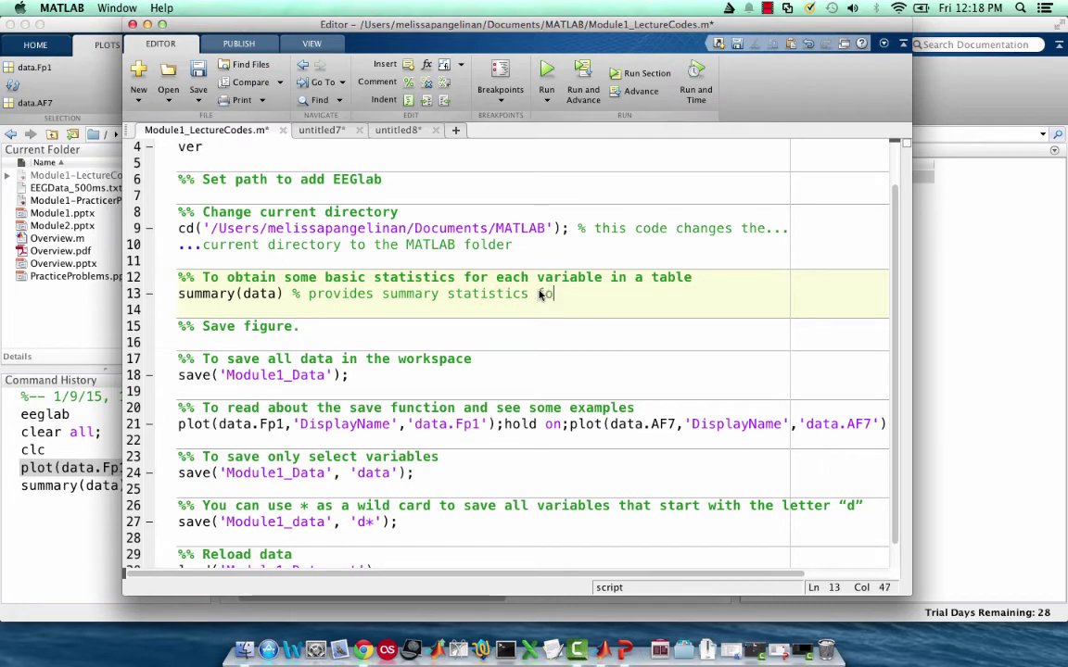
type("r each col")
type("um")
key("BackSpace")
key("BackSpace")
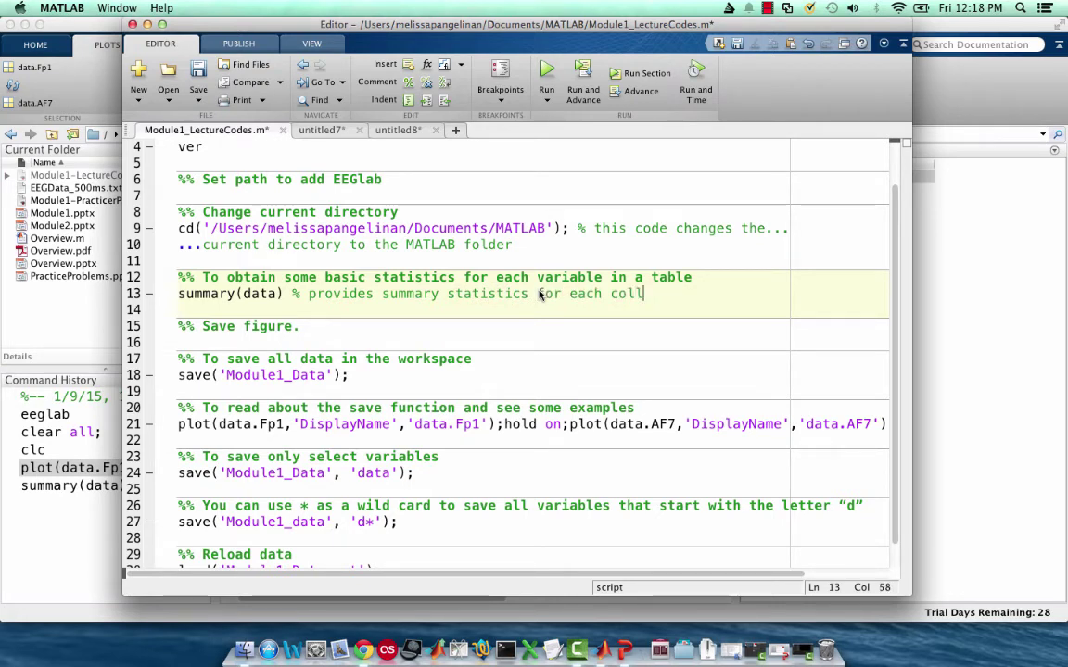
type("m")
key("BackSpace")
type("umn")
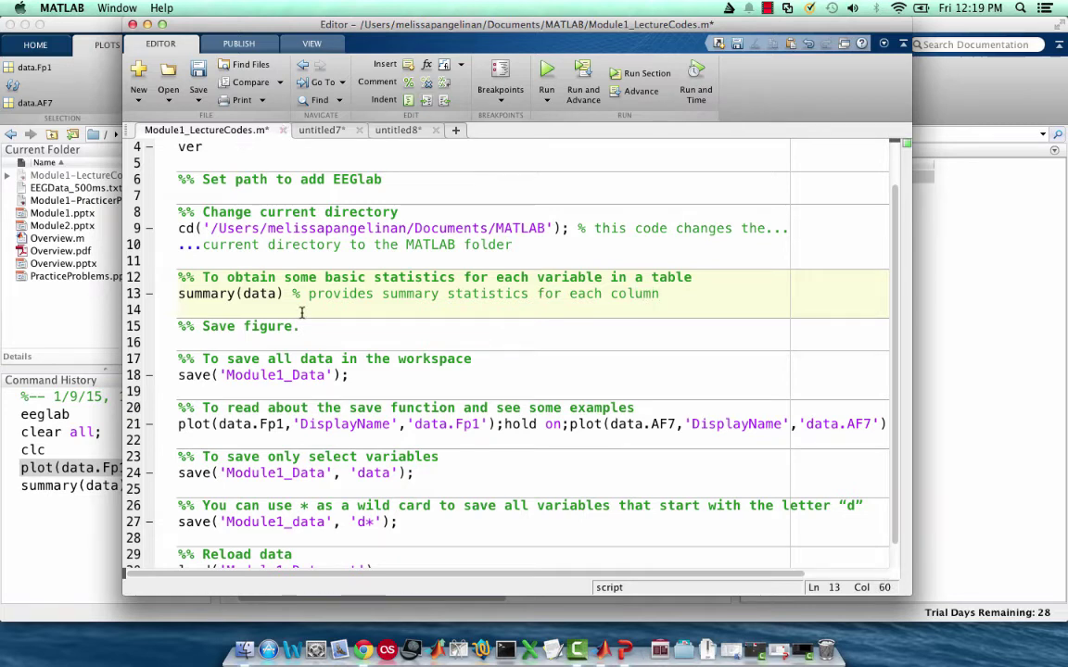
Delete the closing parenthesis of summary(data) on line 13 to trigger the syntax error marker.
left_click(279, 294)
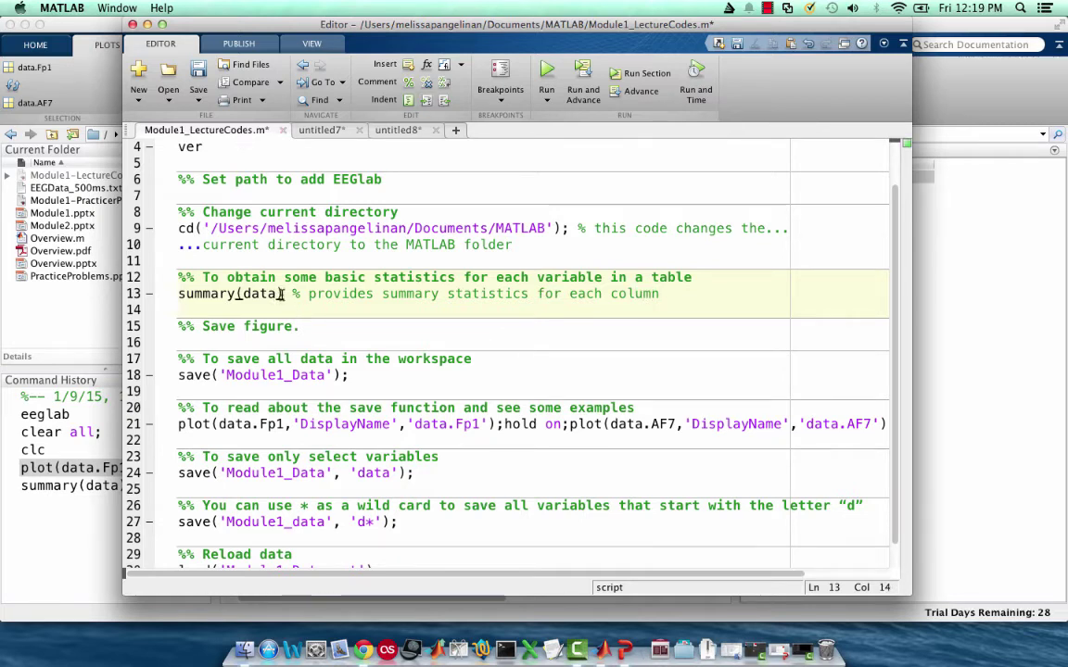
key("BackSpace")
key("Down")
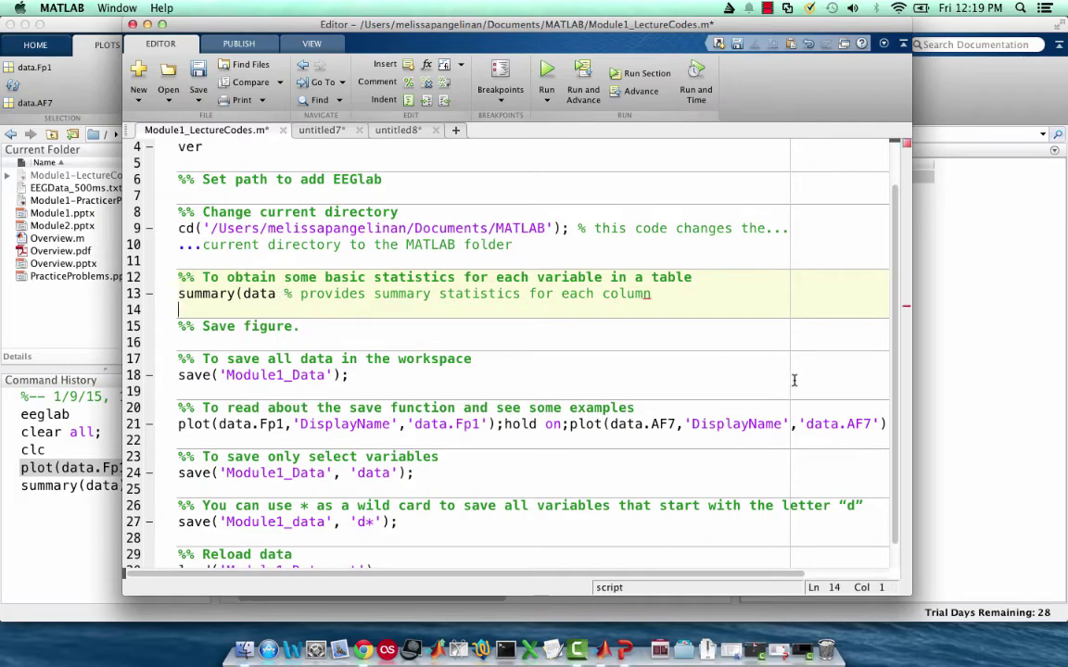
mouse_move(904, 313)
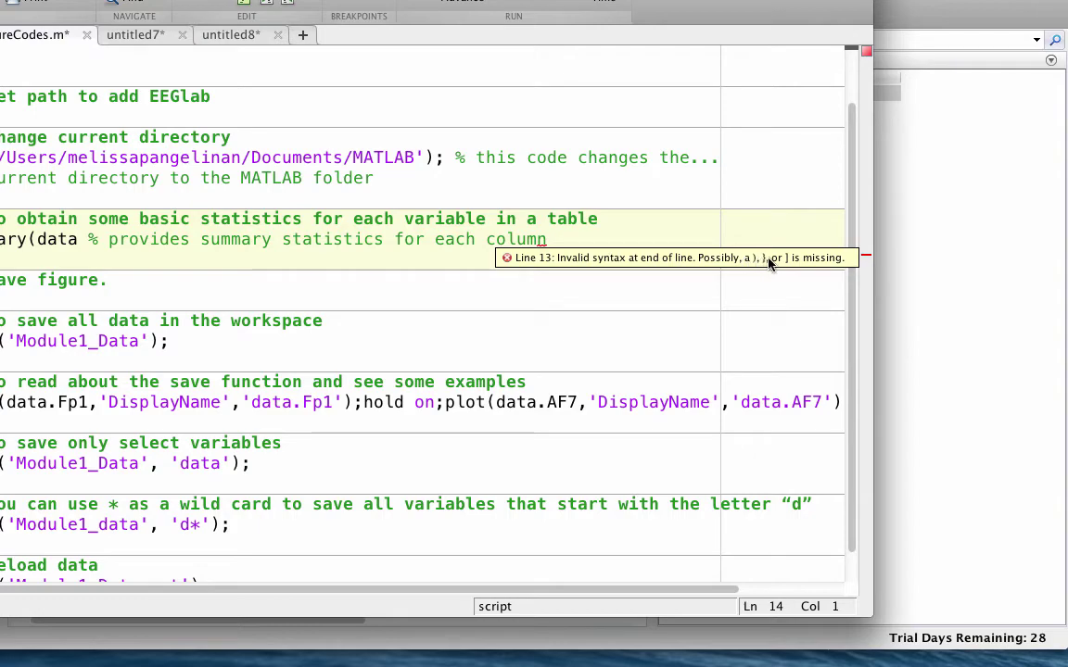
Restore the missing ) in summary(data) and bring the main desktop forward.
left_click(79, 239)
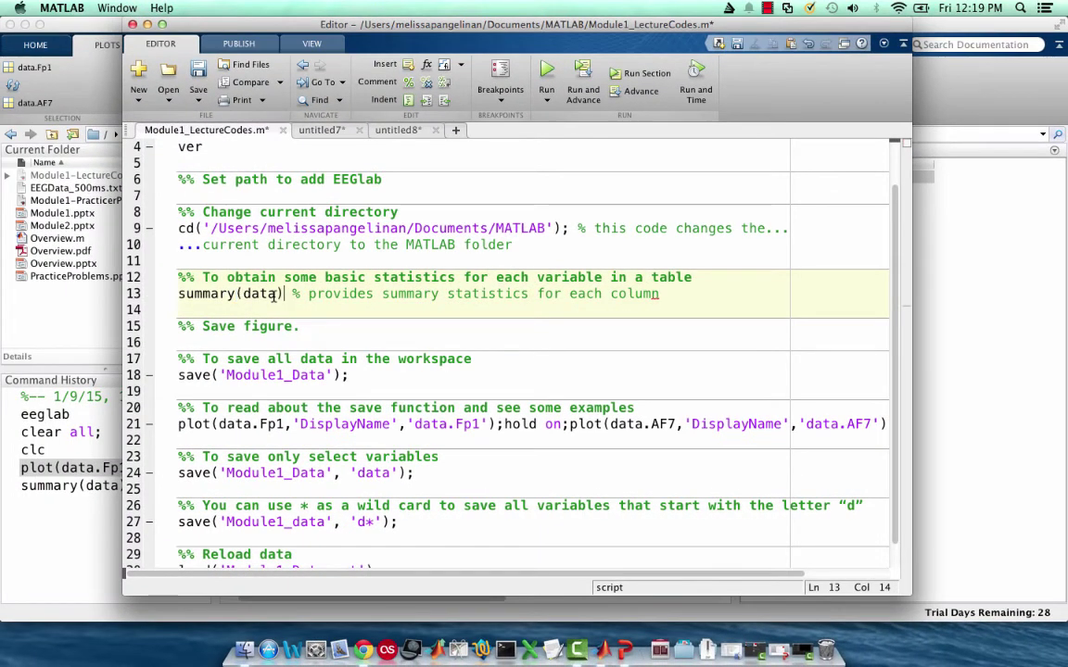
type(")")
key("super+0")
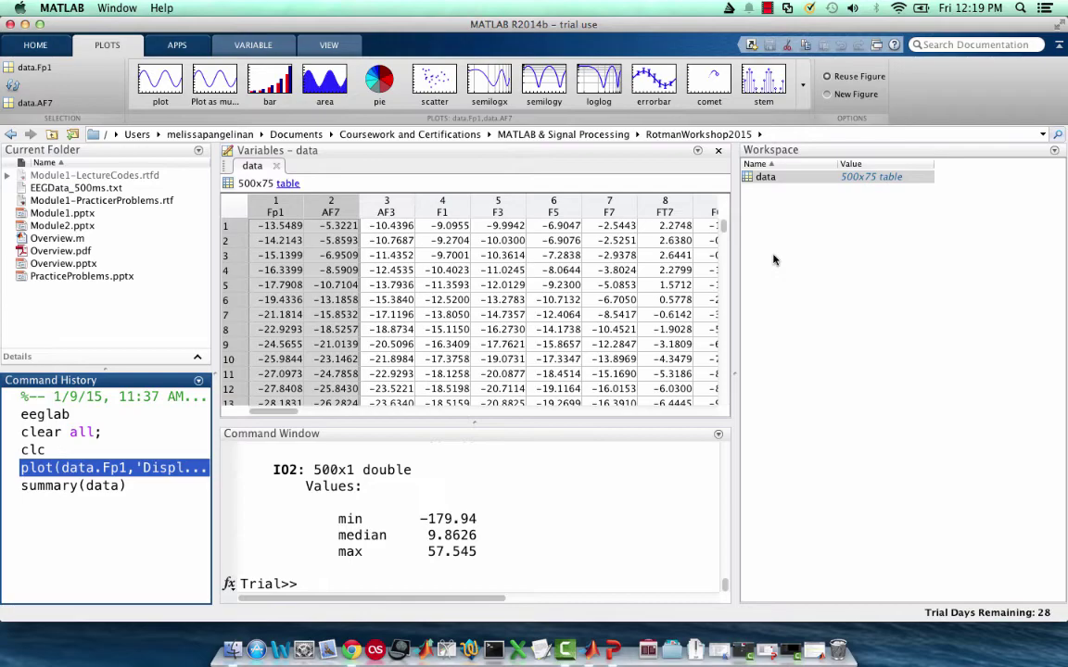
Save all workspace variables to Module1_Data.mat in the current folder.
left_click(37, 46)
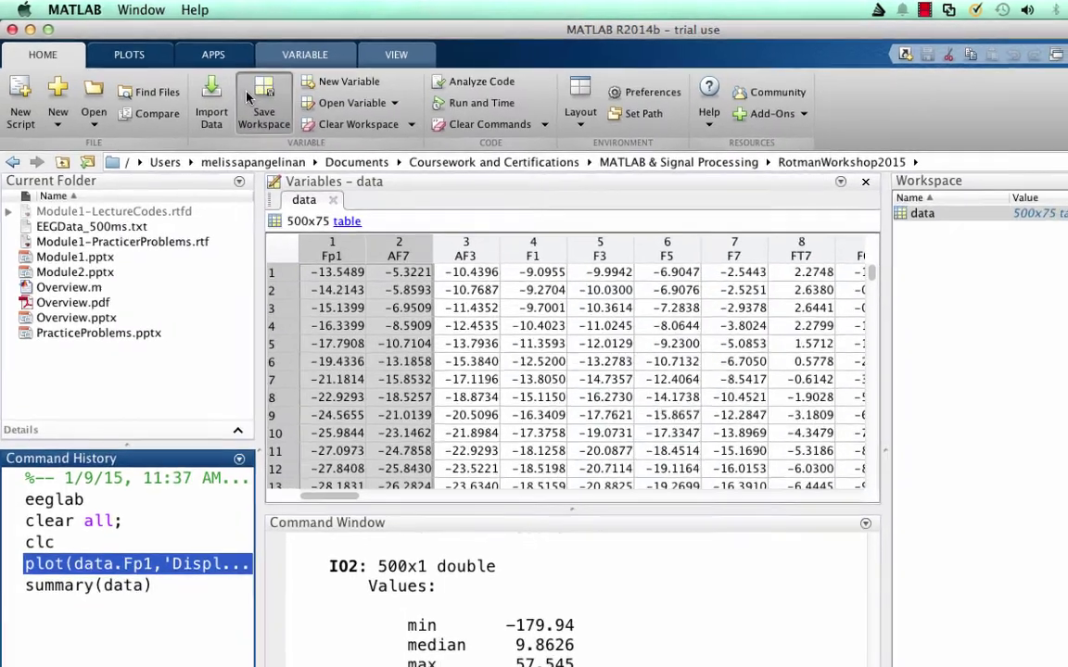
left_click(250, 97)
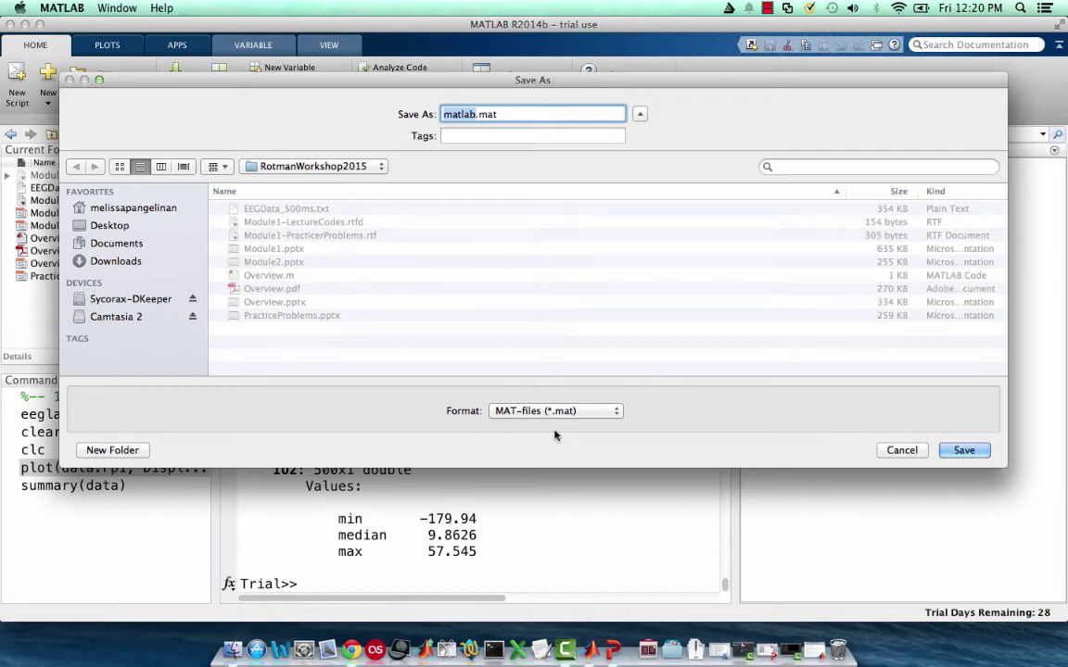
type("Modul")
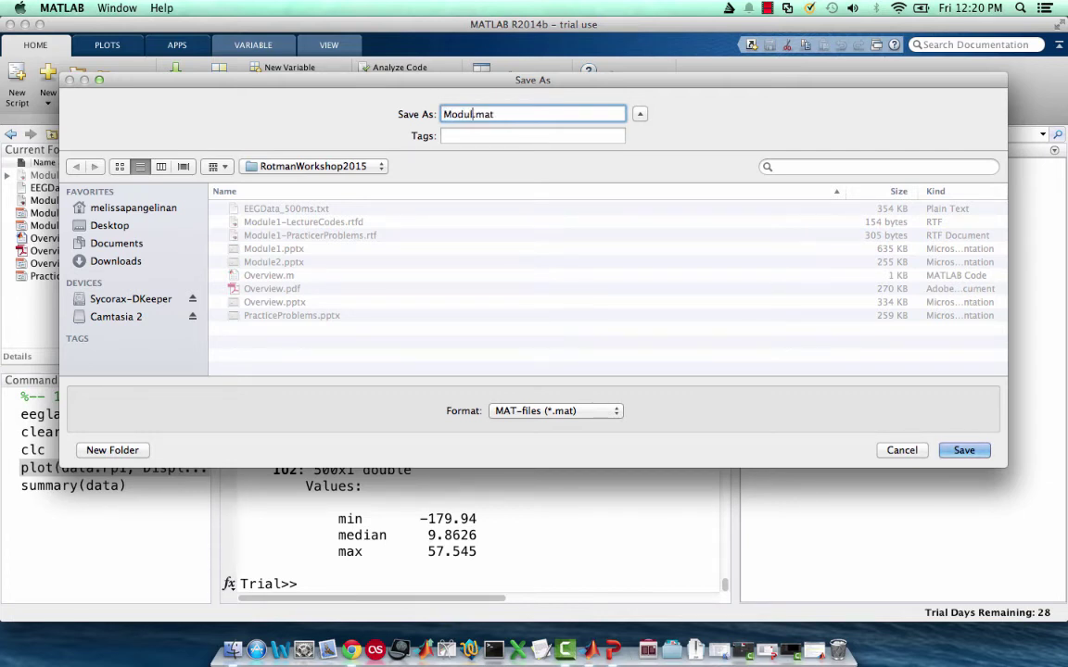
type("e1_Data")
left_click(968, 453)
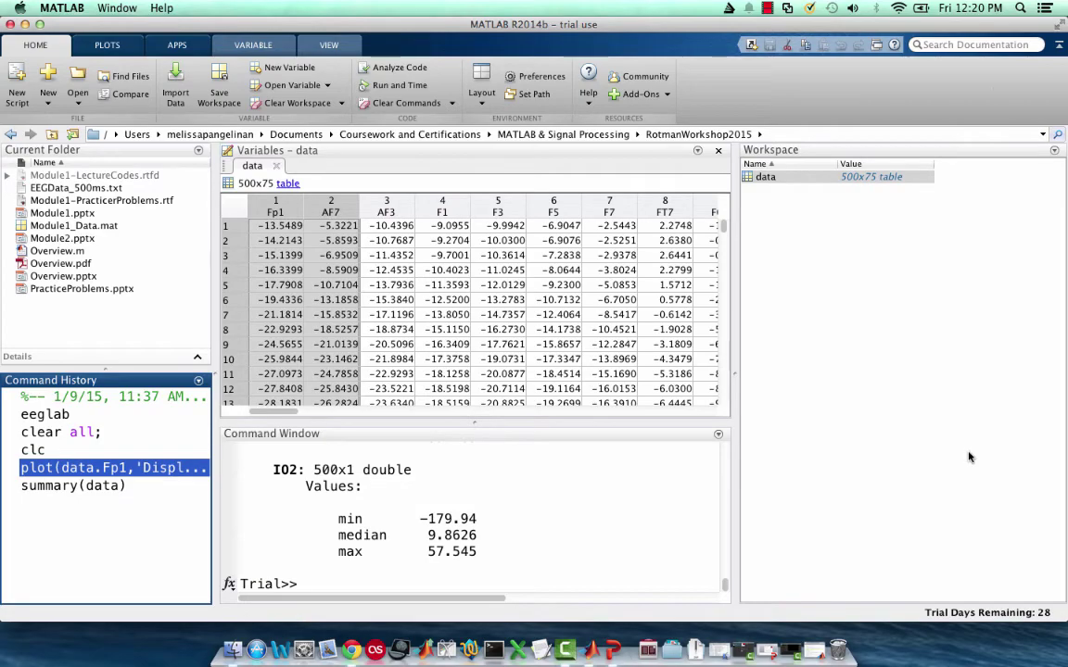
Search the documentation for save, then run doc save to open its reference page.
left_click(976, 44)
type("save")
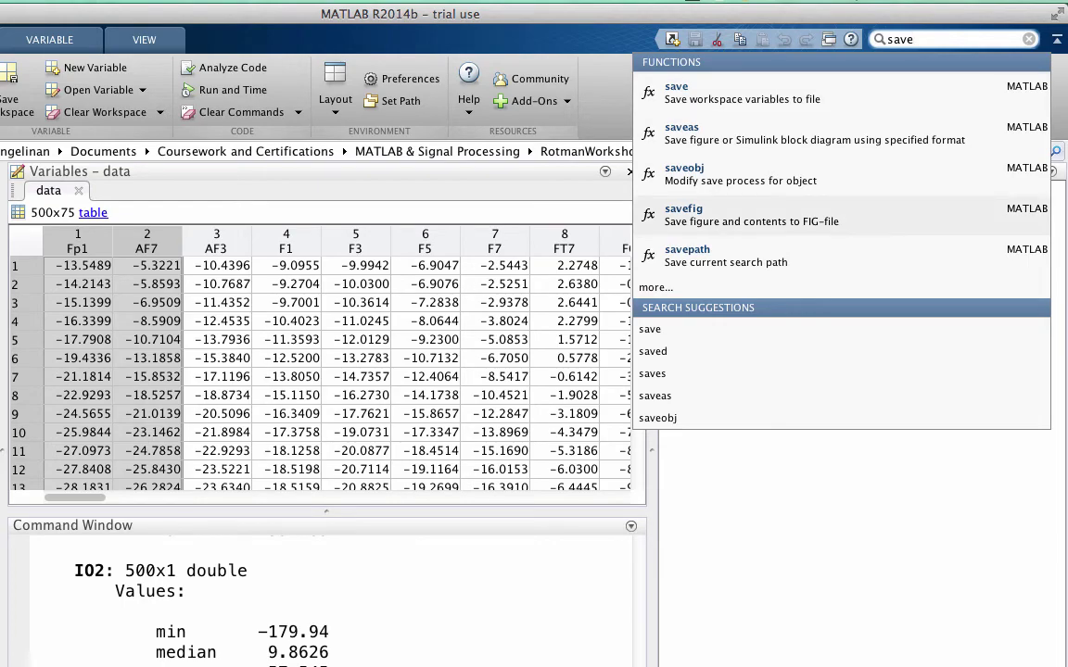
left_click(389, 660)
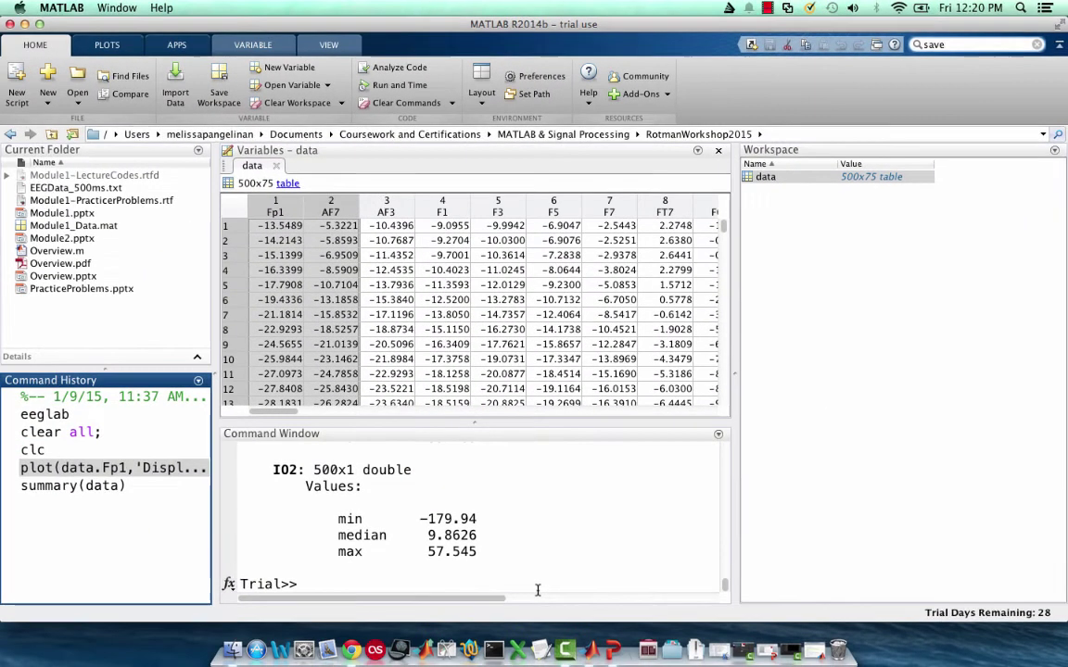
left_click(536, 589)
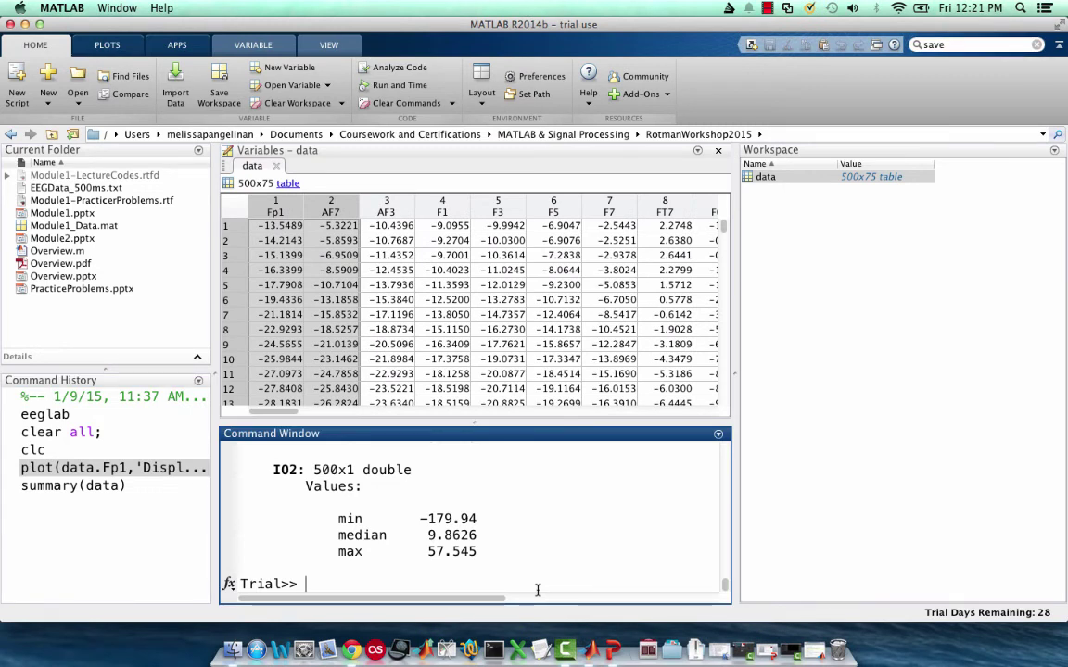
type("doc save")
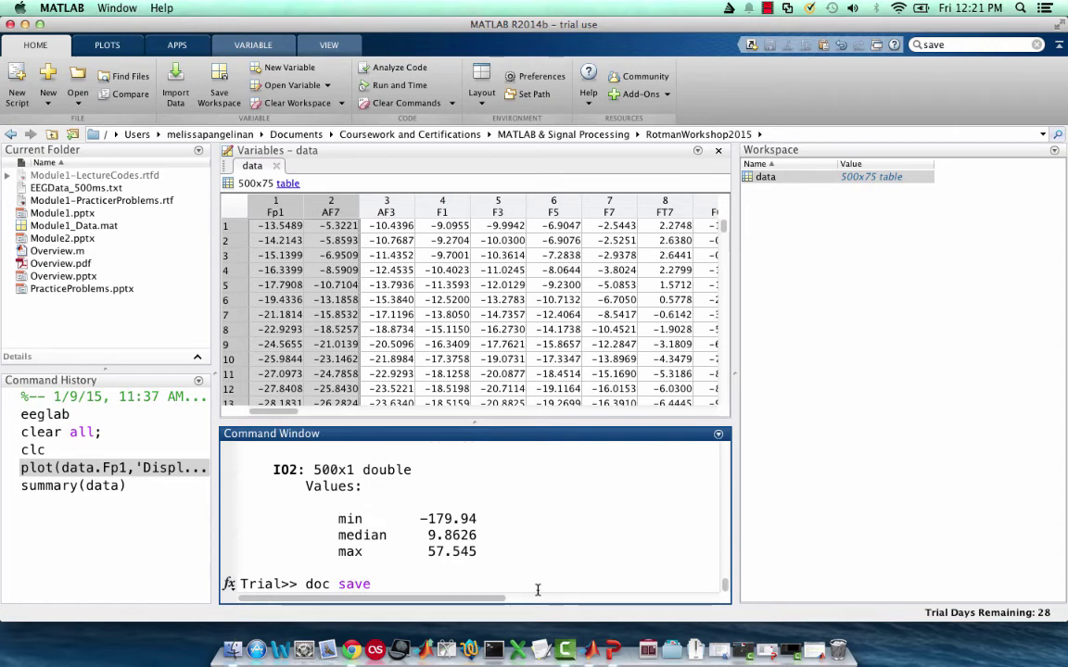
key("Return")
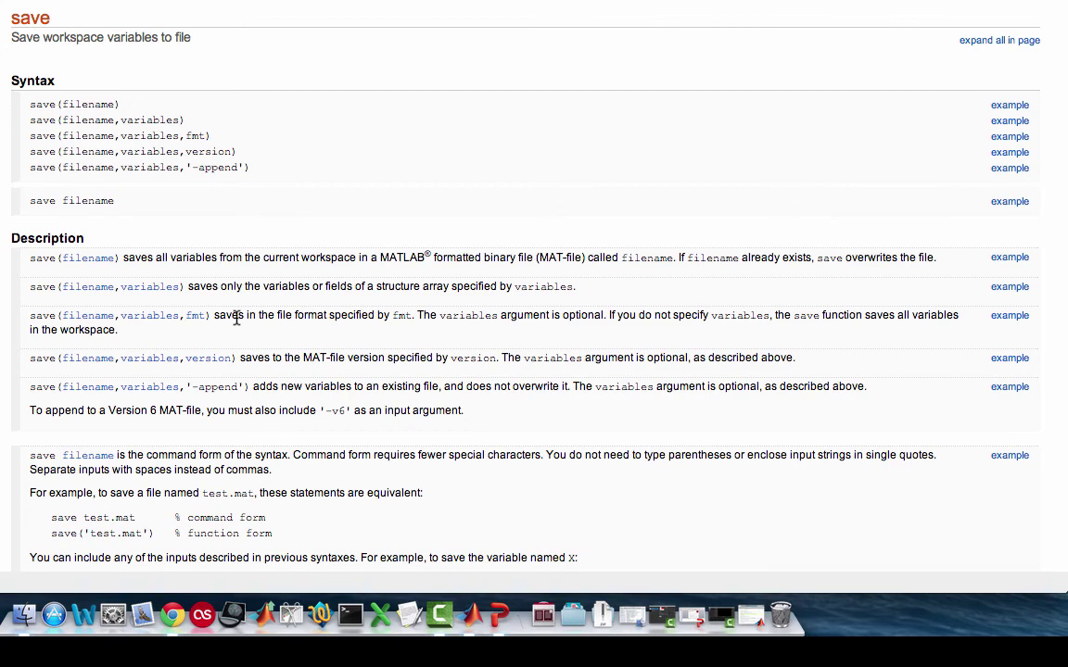
Expand the 'Save Specific Variables to MAT-File' example showing save('pqfile.mat','p','q').
scroll(236, 318, "down", 5)
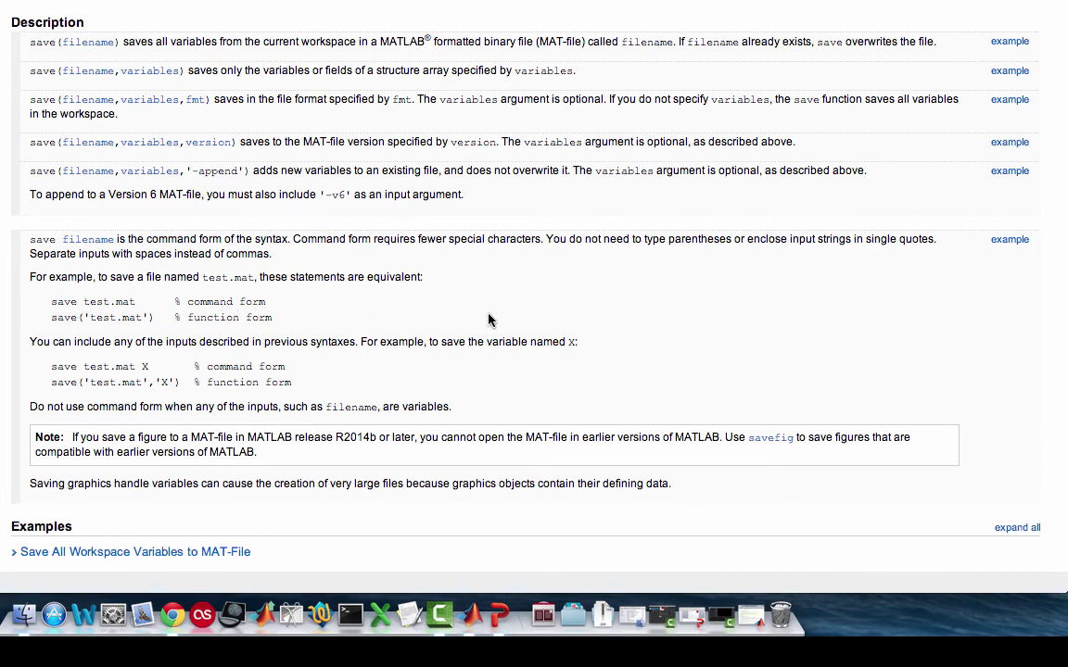
scroll(490, 319, "down", 5)
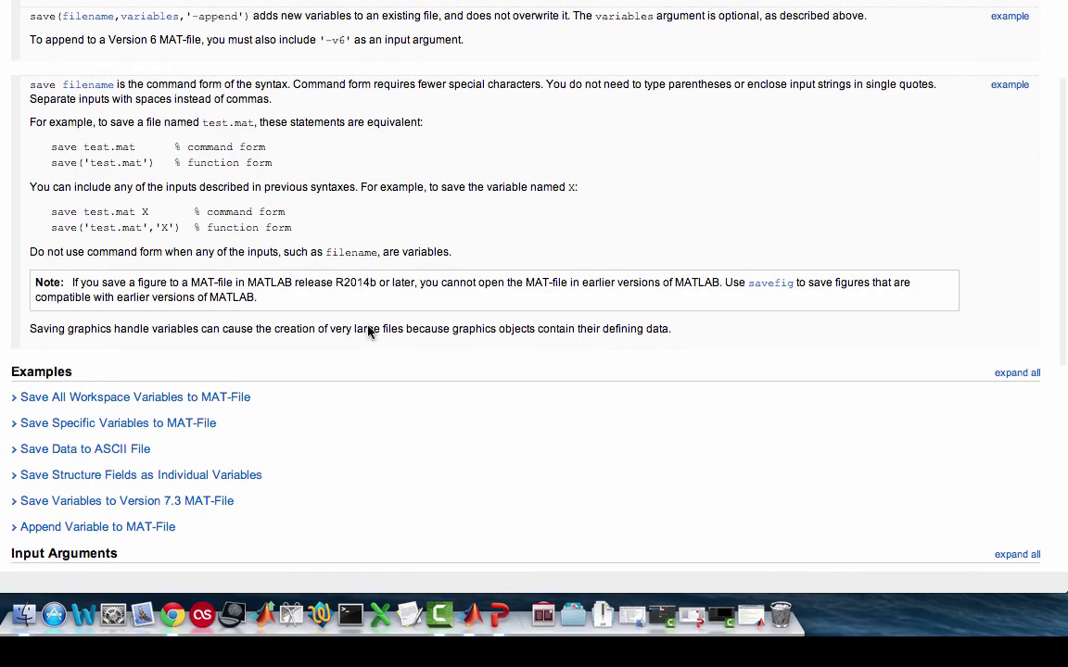
left_click(14, 428)
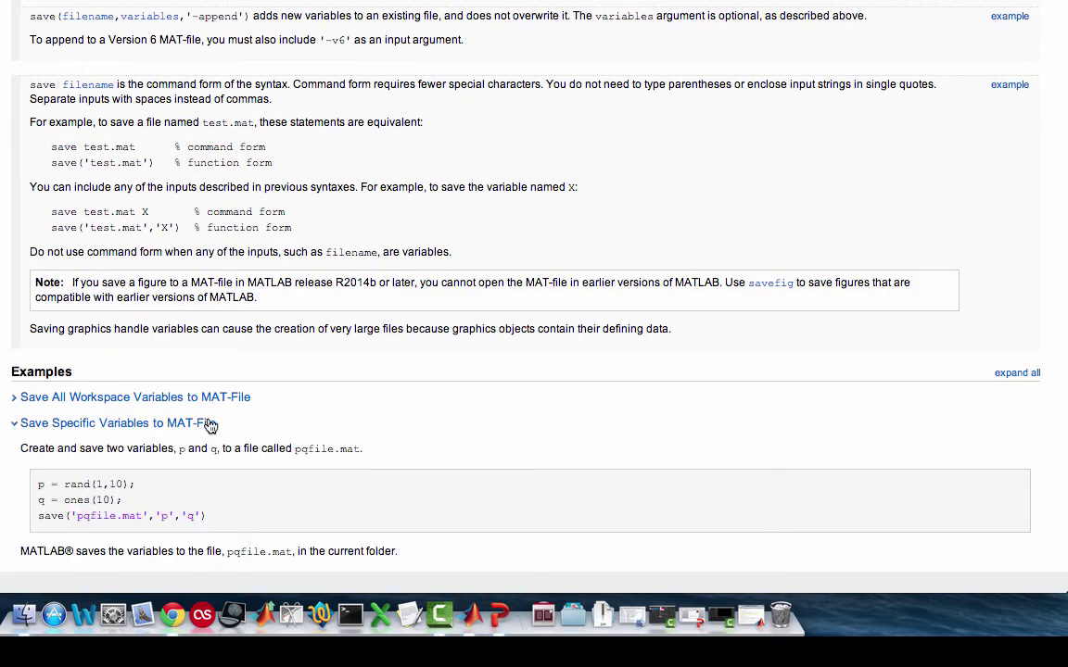
scroll(380, 421, "down", 5)
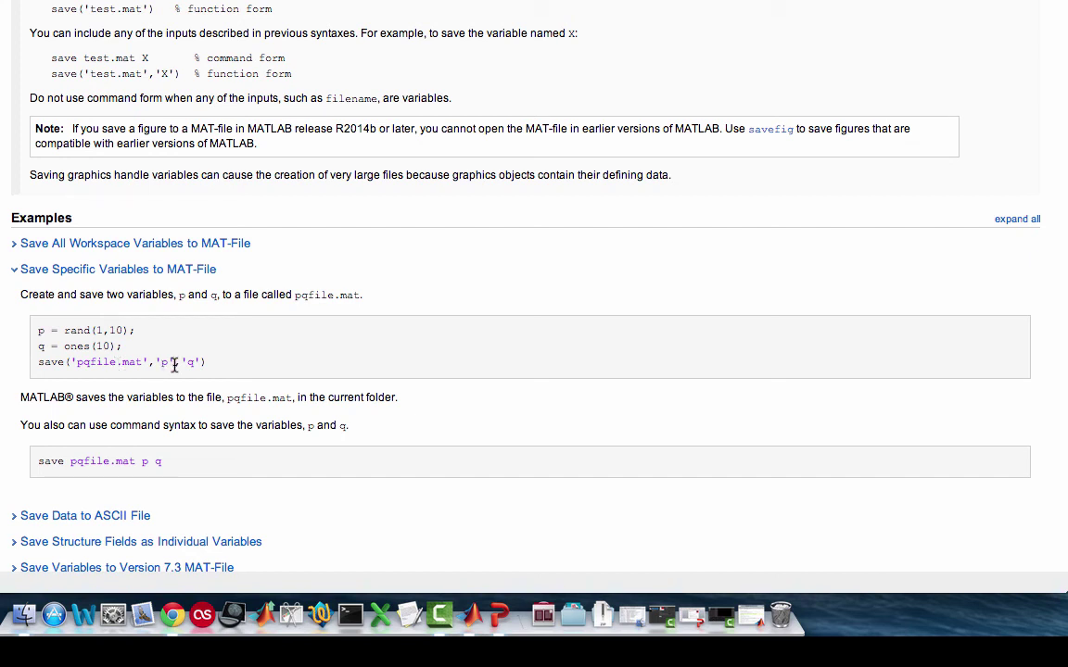
scroll(395, 363, "down", 1)
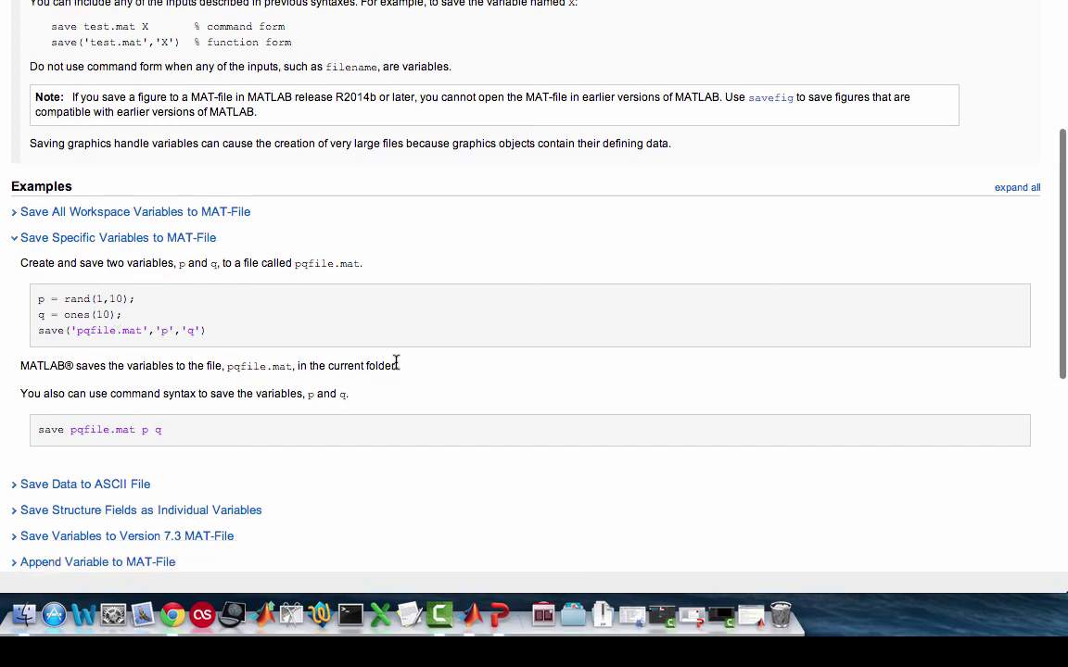